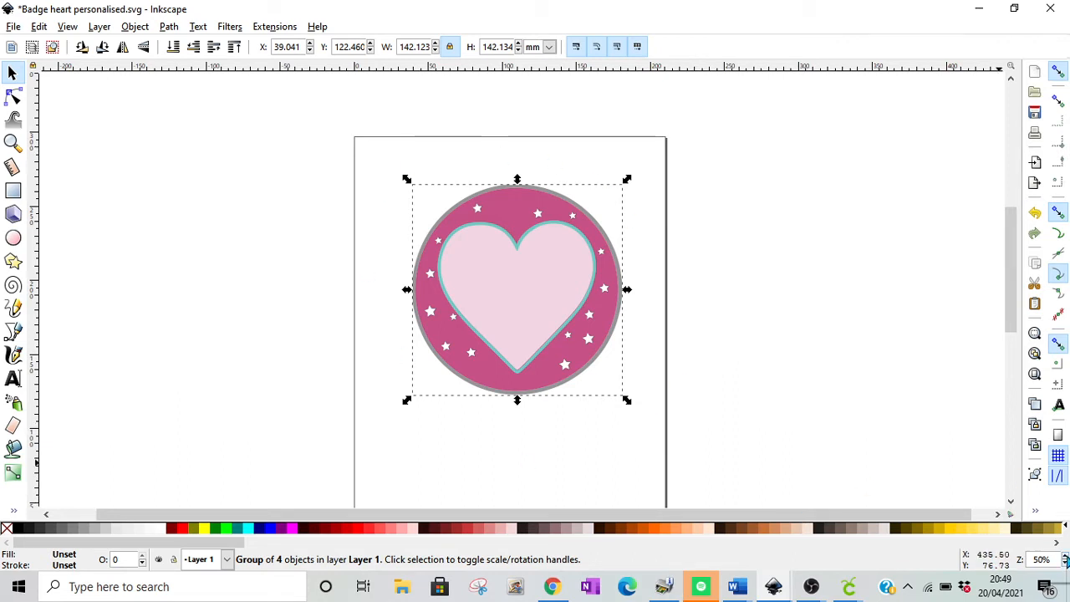
Step: Move the heart badge group off the page into the empty canvas area left of it
left_click(1065, 557)
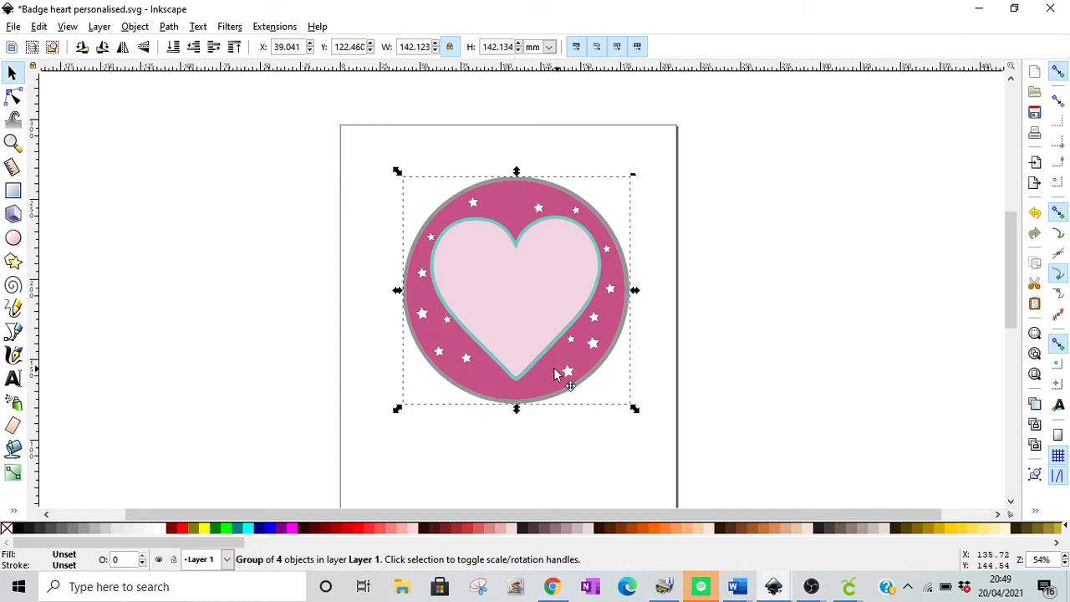
left_click_drag(558, 368, 539, 365)
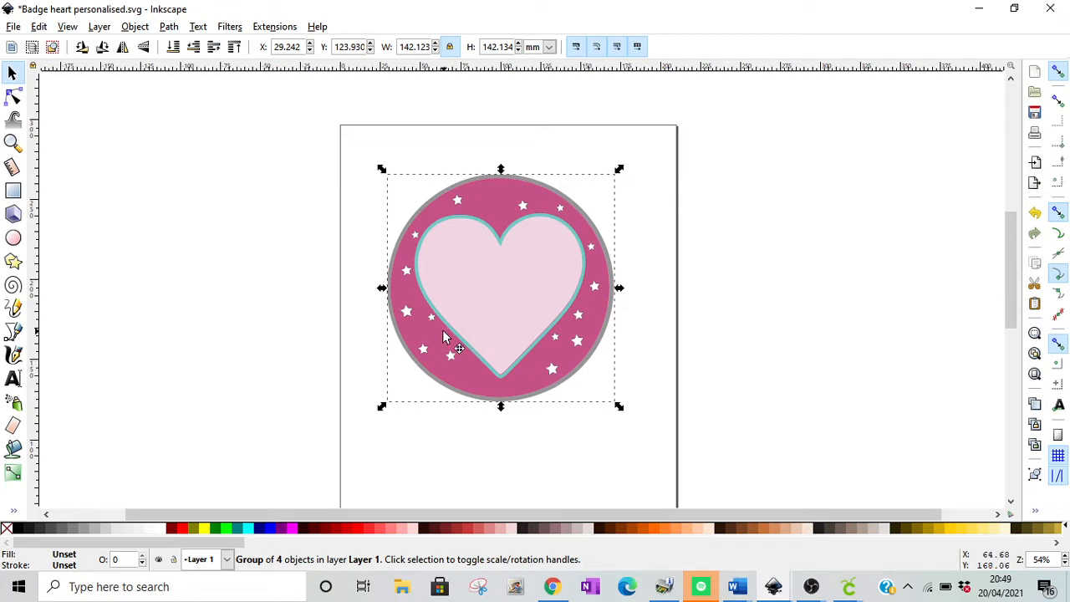
left_click_drag(449, 340, 122, 318)
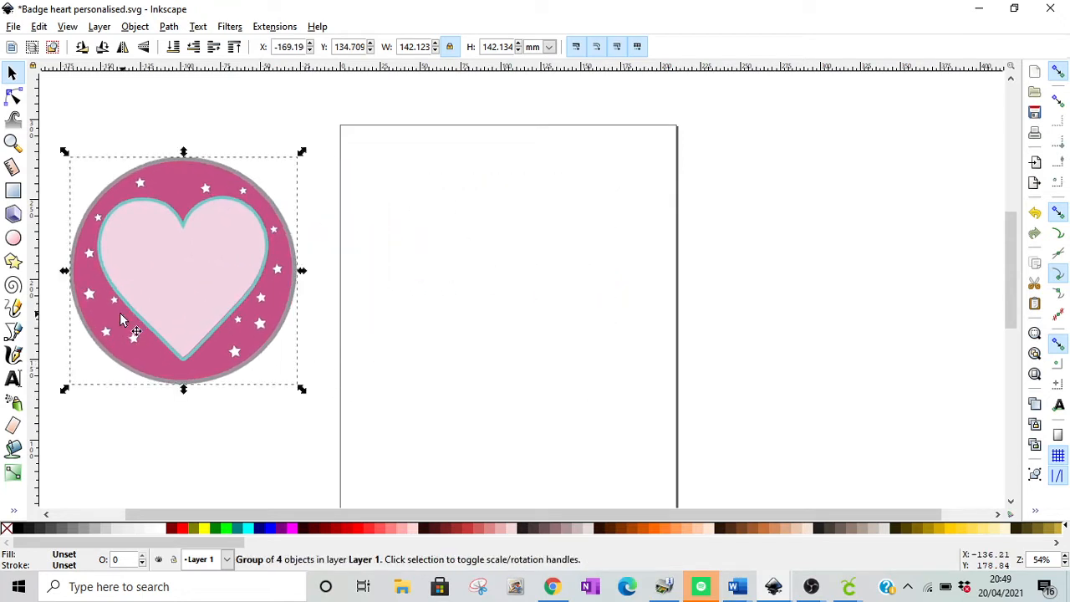
Step: Add the text "21" in the upper part of the page and enlarge it to about 80 mm wide
left_click(13, 378)
left_click(460, 253)
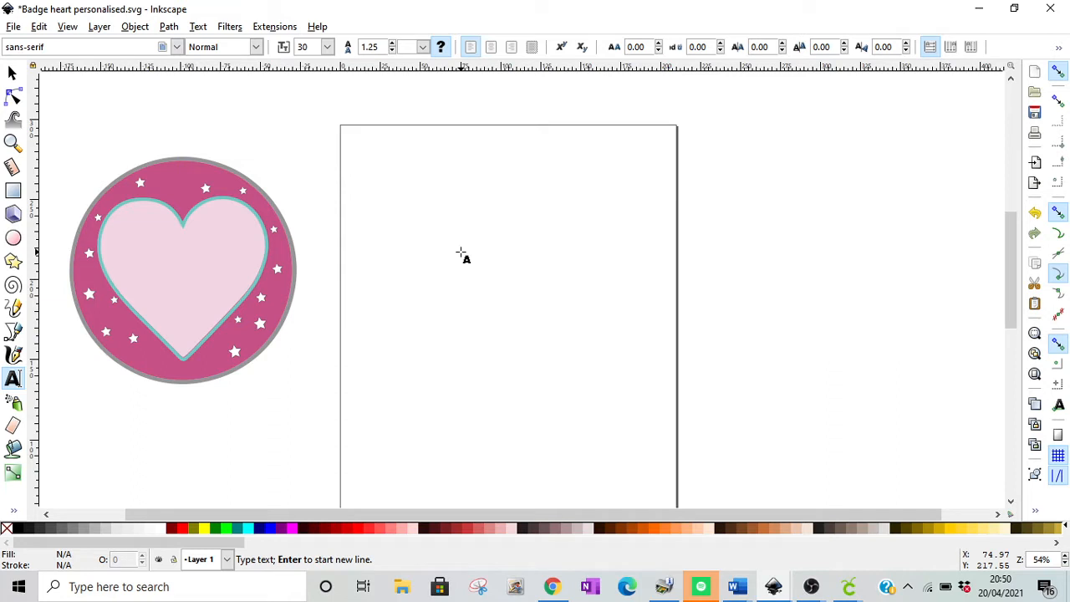
left_click(460, 252)
key("BackSpace")
key("BackSpace")
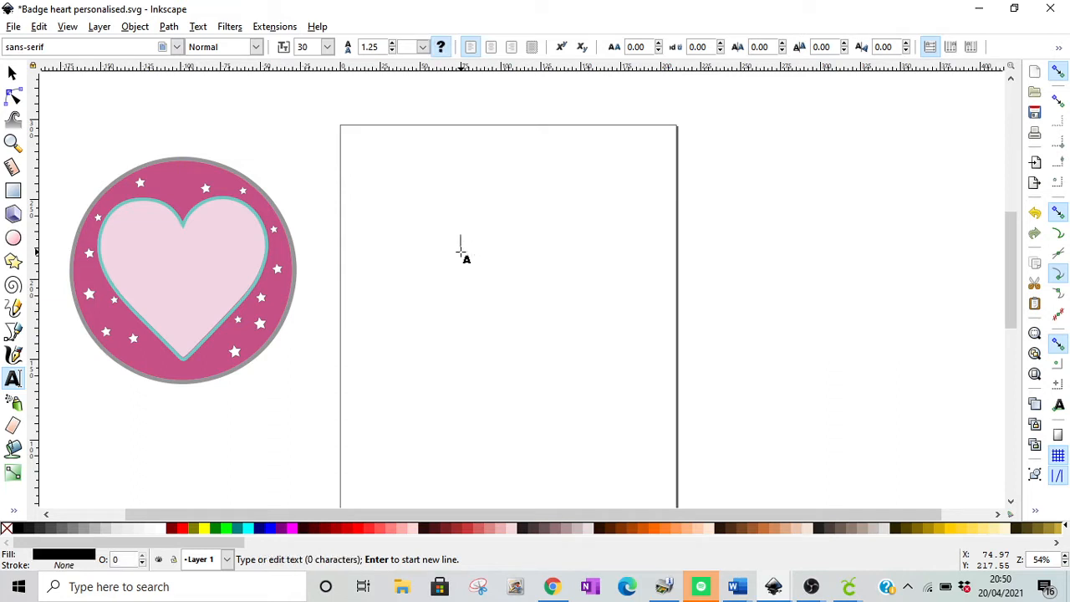
type("21")
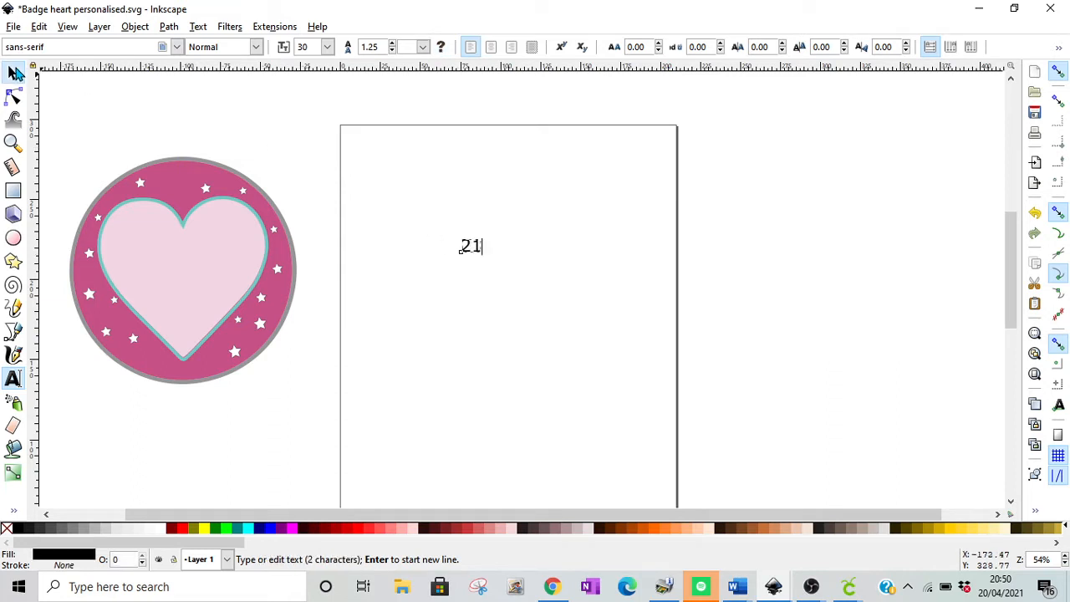
left_click(12, 73)
left_click_drag(486, 257, 550, 289)
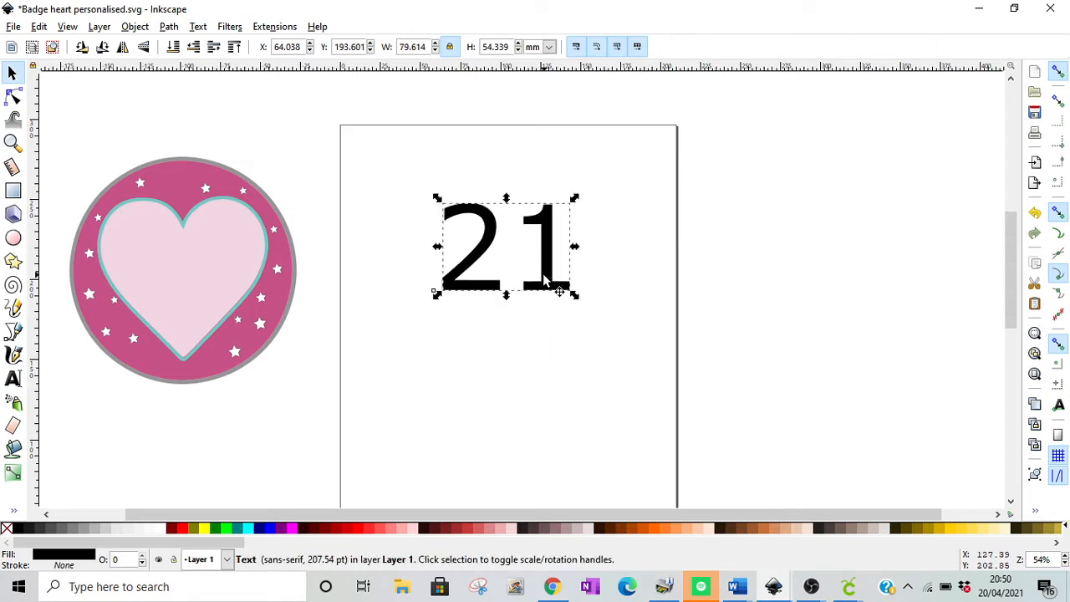
Step: Add the recipient's name in capitals as separate text, enlarge it to about 83 mm wide and place it just beneath the 21
left_click(20, 382)
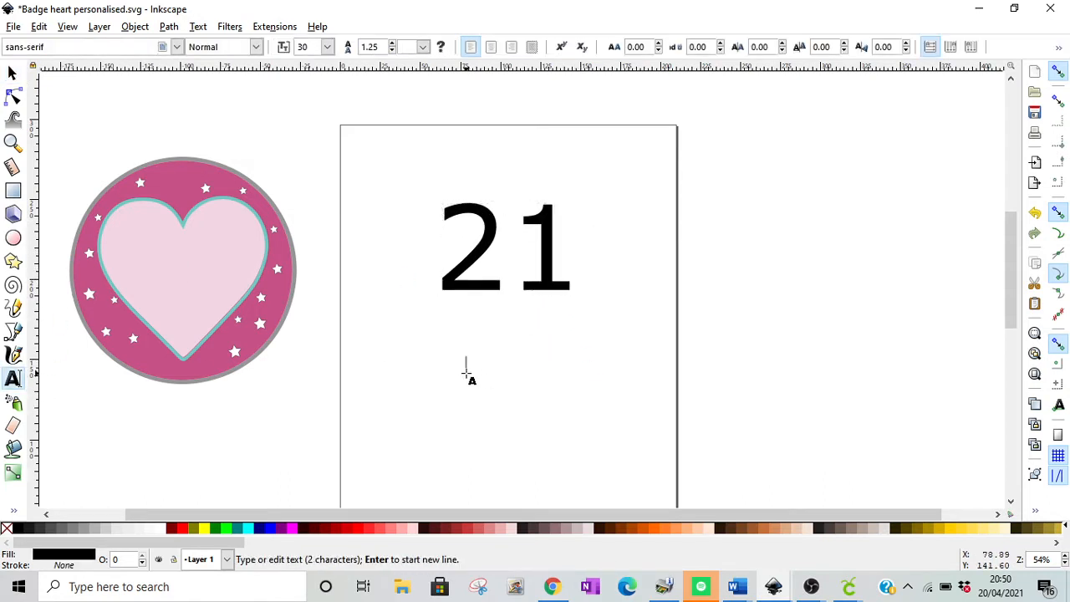
left_click(467, 370)
type("Lu")
key("BackSpace")
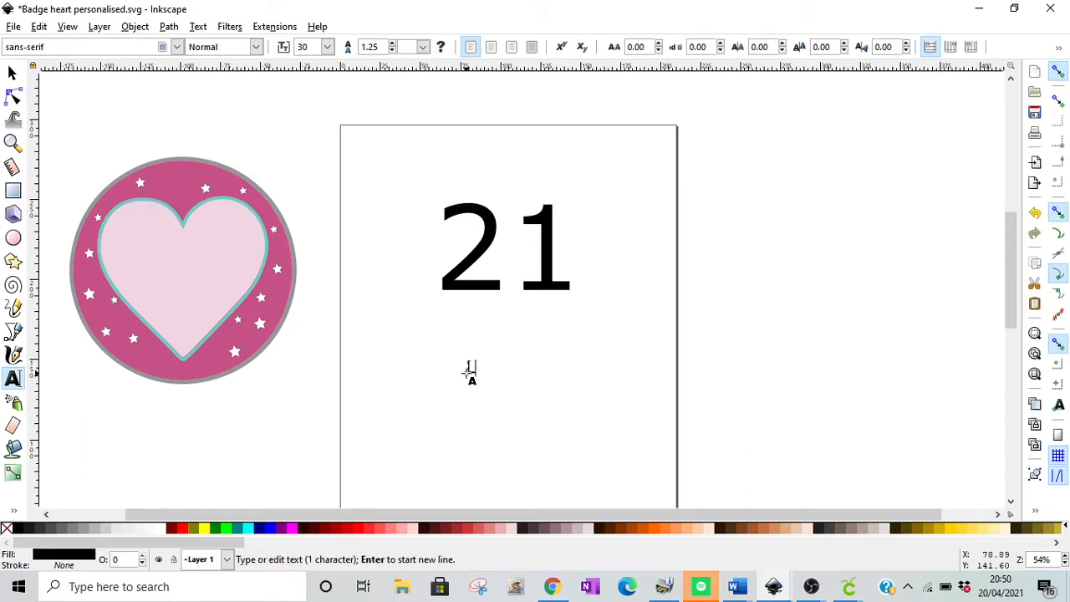
type("UCY")
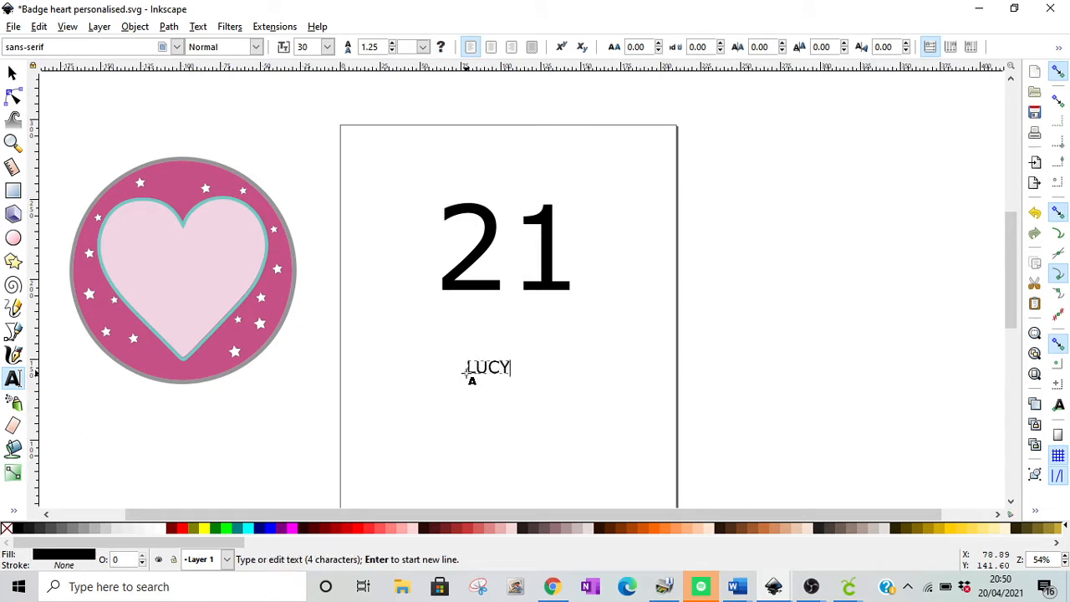
left_click(11, 72)
left_click_drag(515, 381, 610, 439)
left_click_drag(539, 397, 516, 343)
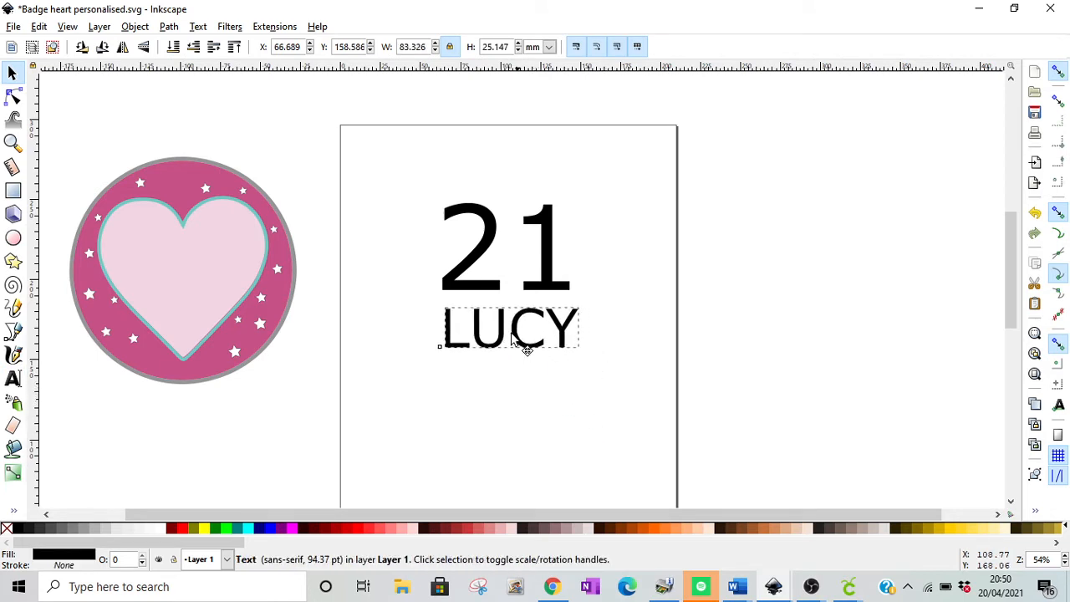
Step: Set the font of both the 21 and the name text to Novelia
left_click_drag(393, 180, 626, 440)
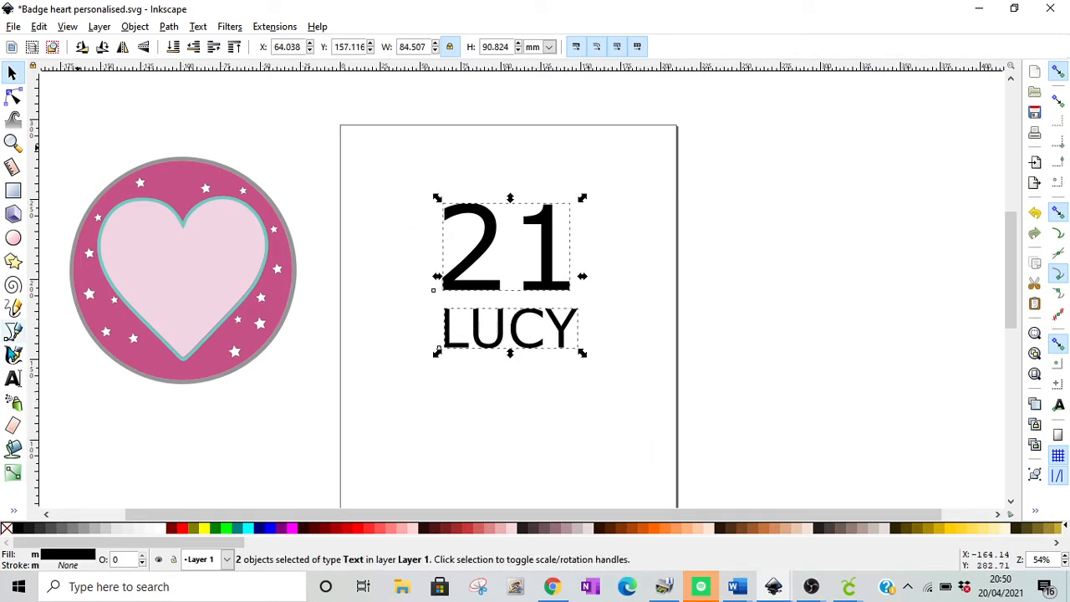
left_click(13, 378)
triple_click(61, 46)
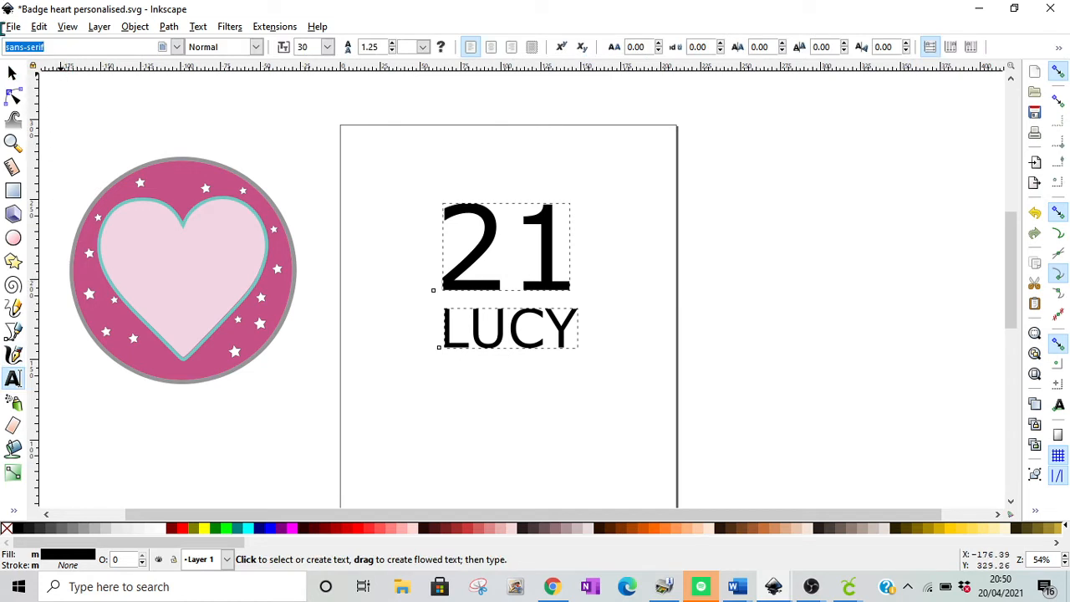
type("nov")
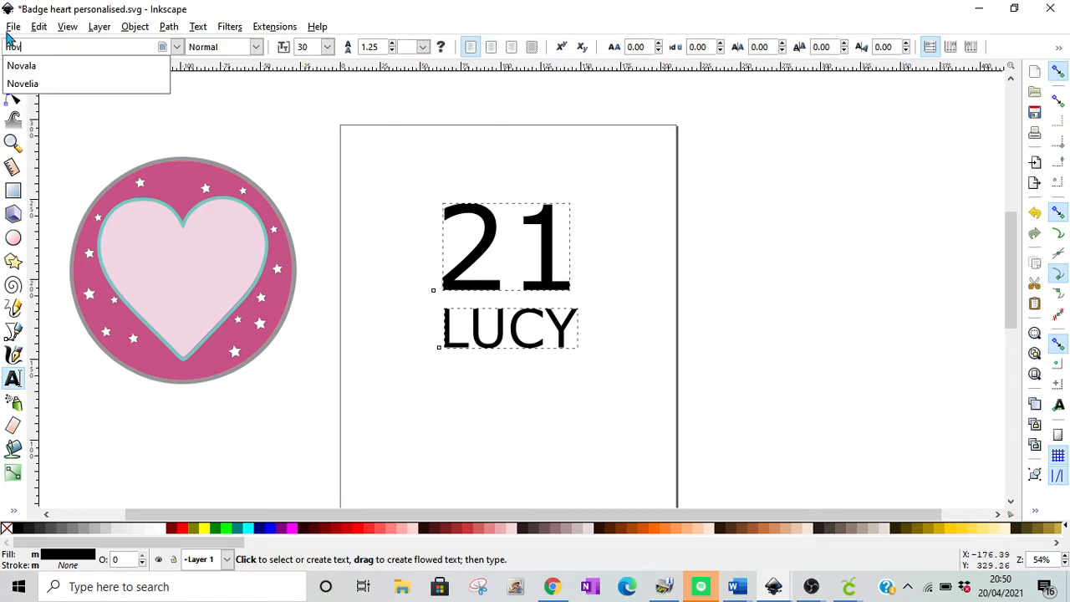
left_click(56, 85)
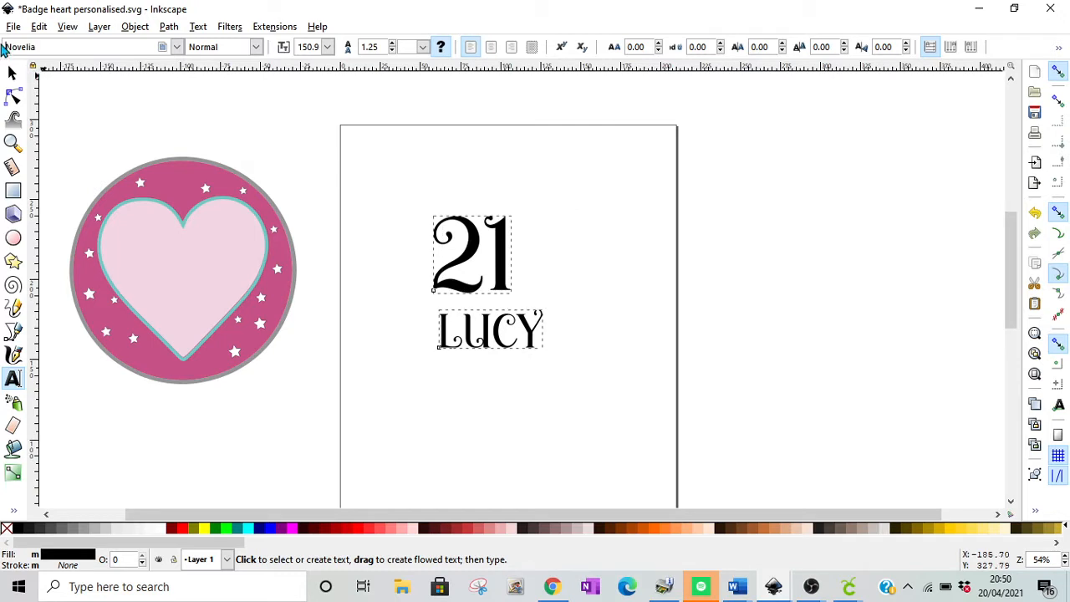
Step: Enlarge both texts together to about 120 mm overall width and move them up on the page
left_click(12, 72)
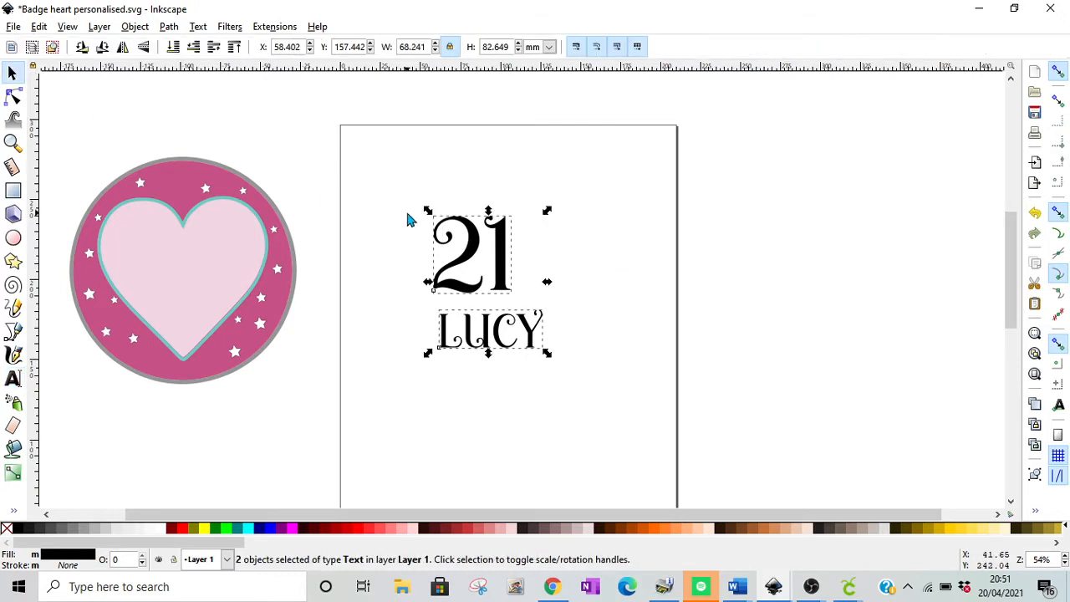
left_click_drag(548, 354, 640, 456)
left_click_drag(575, 436, 569, 384)
left_click(737, 374)
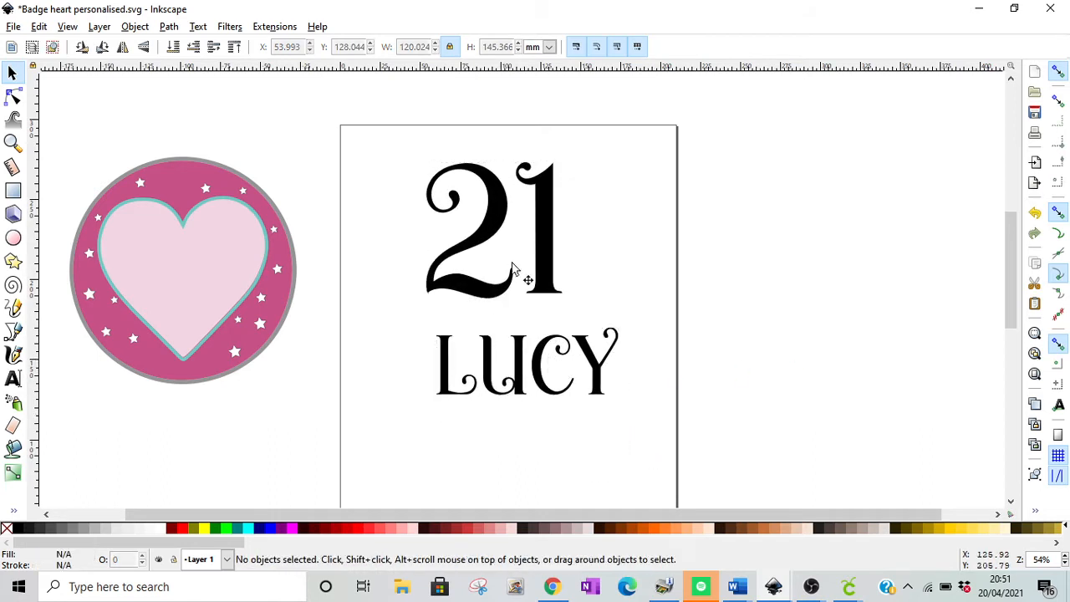
Step: Move the name up slightly and position the 21 roughly centred above it with a clear gap between them
left_click_drag(542, 264, 559, 266)
left_click(558, 266)
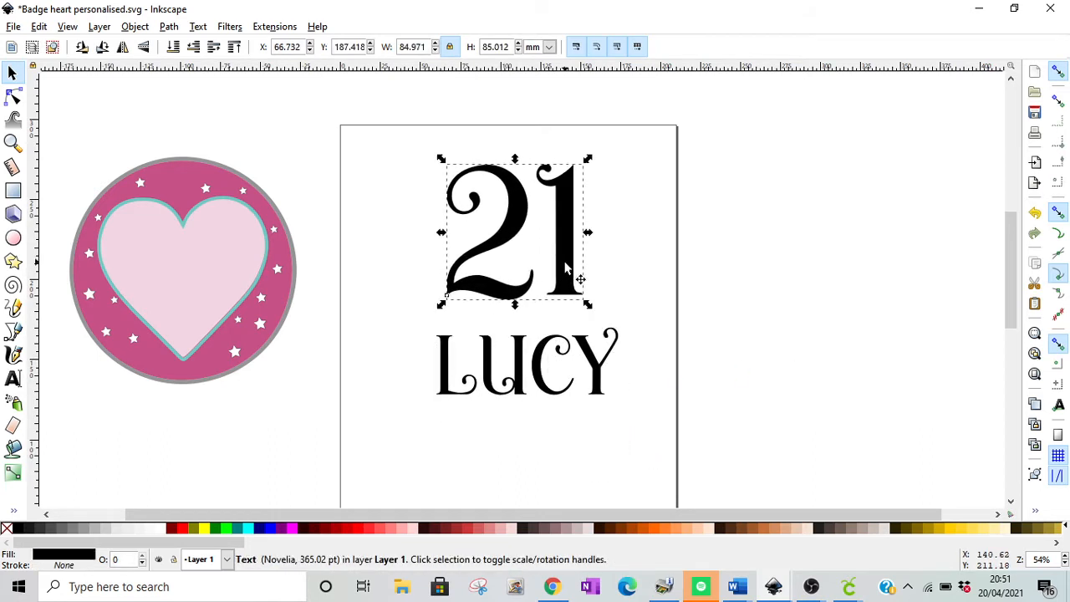
left_click_drag(544, 353, 543, 346)
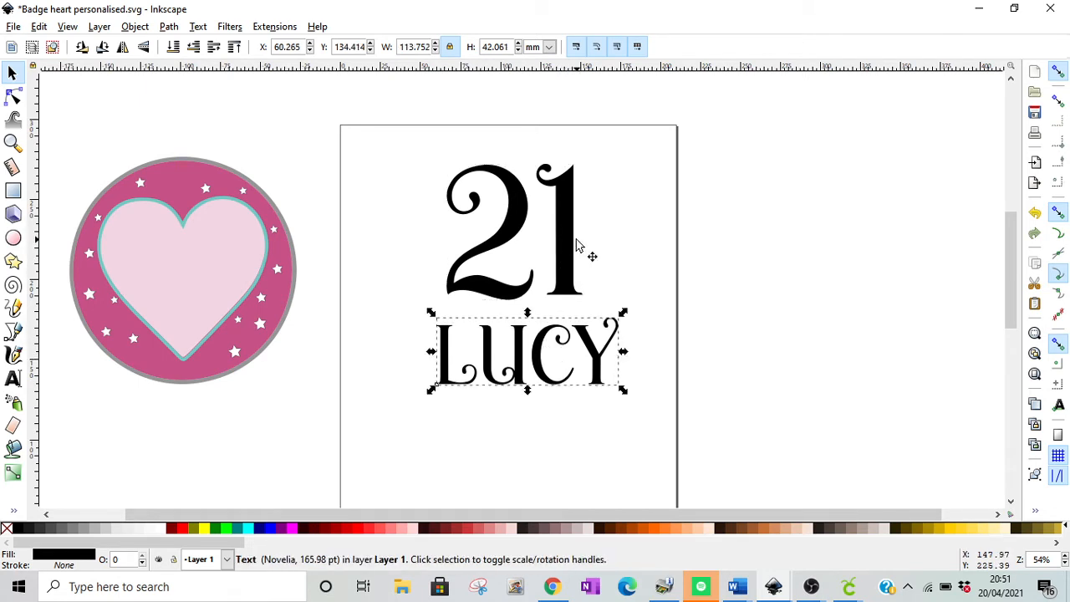
left_click_drag(577, 245, 586, 265)
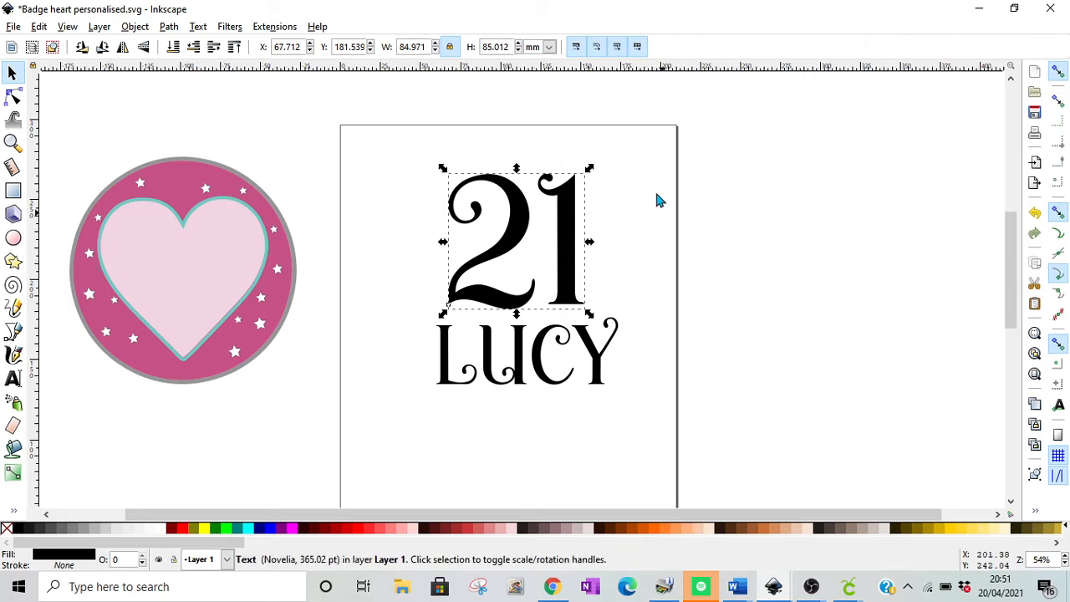
left_click(647, 259)
left_click_drag(568, 256, 567, 231)
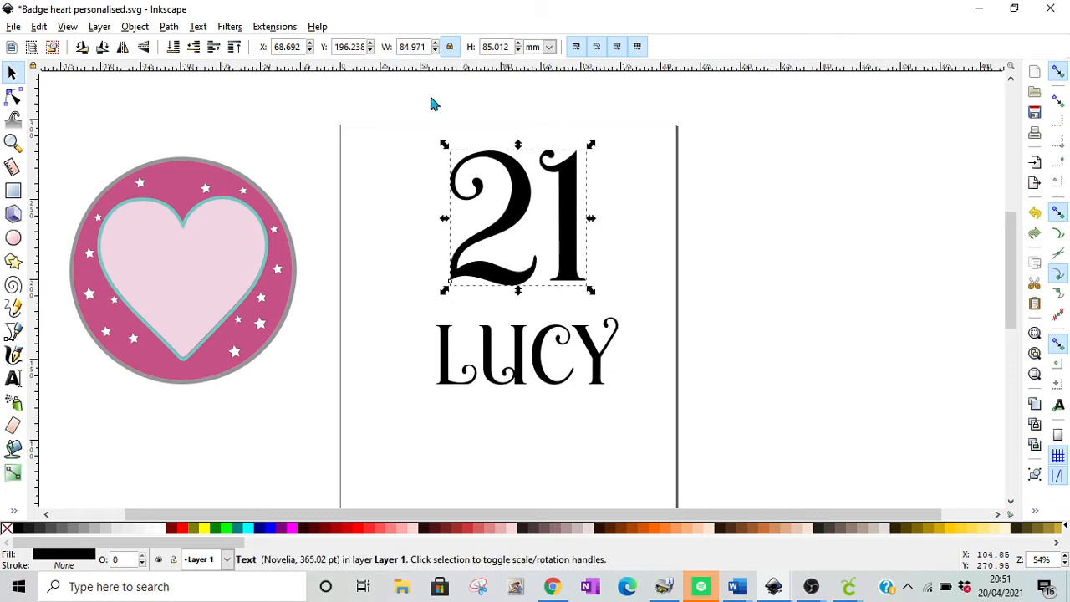
Step: Convert the 21 text to paths and ungroup it into separate digits
left_click(169, 26)
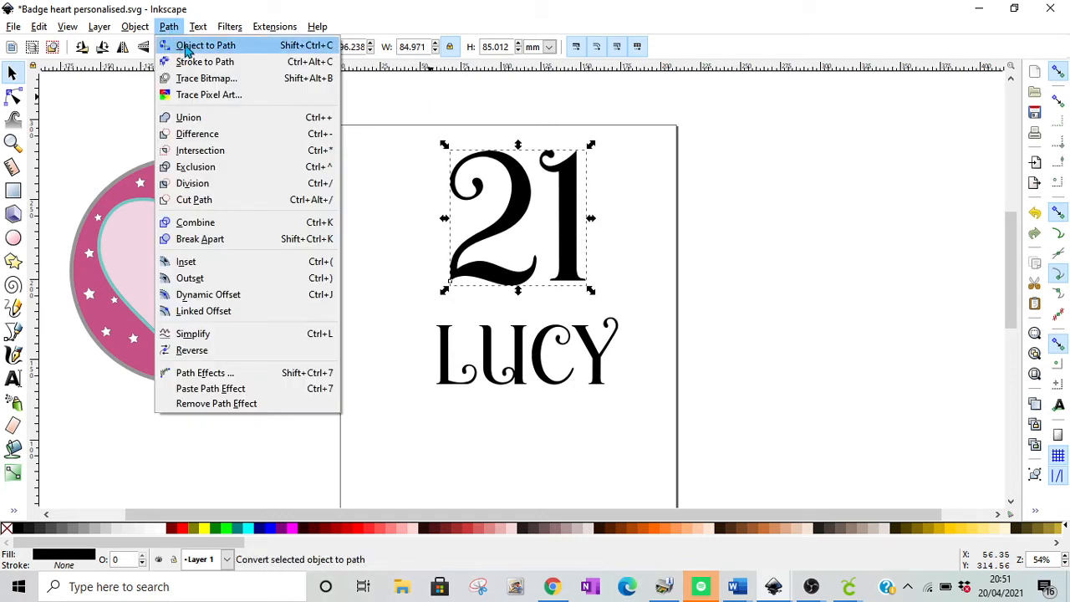
left_click(185, 50)
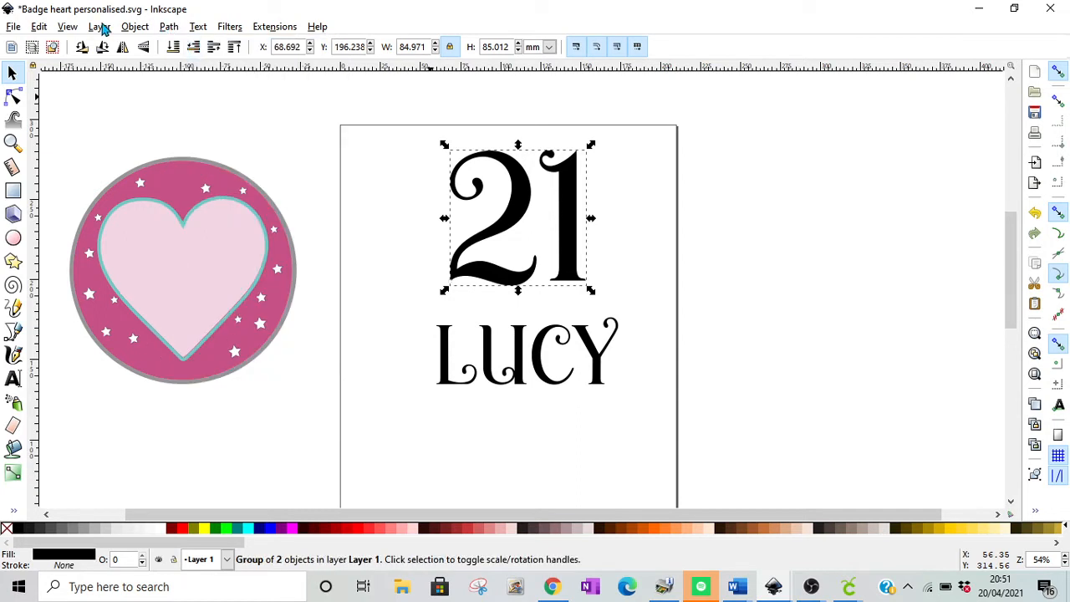
left_click(140, 30)
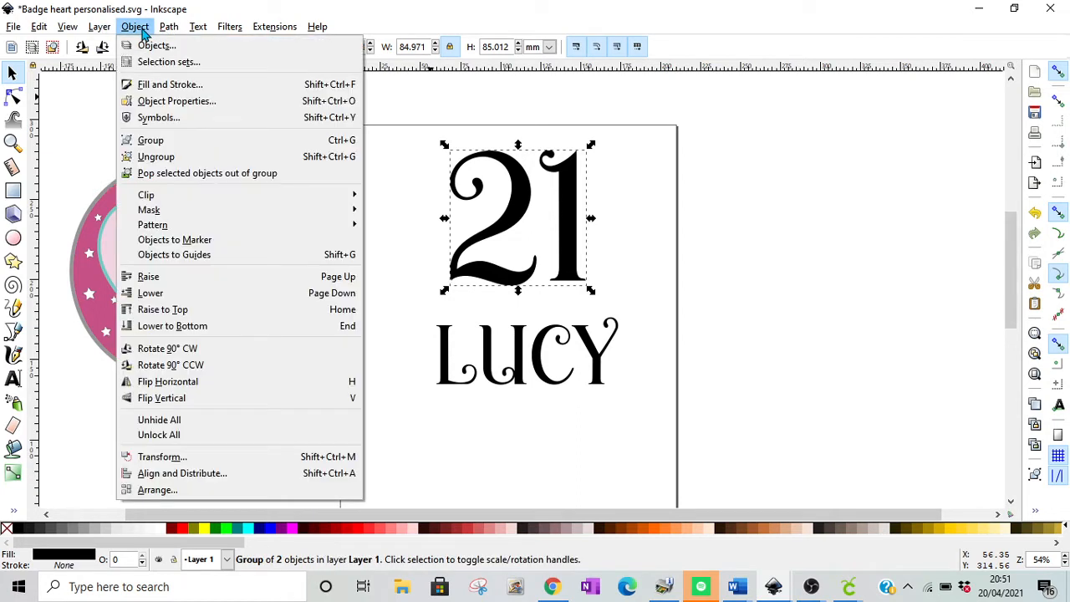
left_click(184, 157)
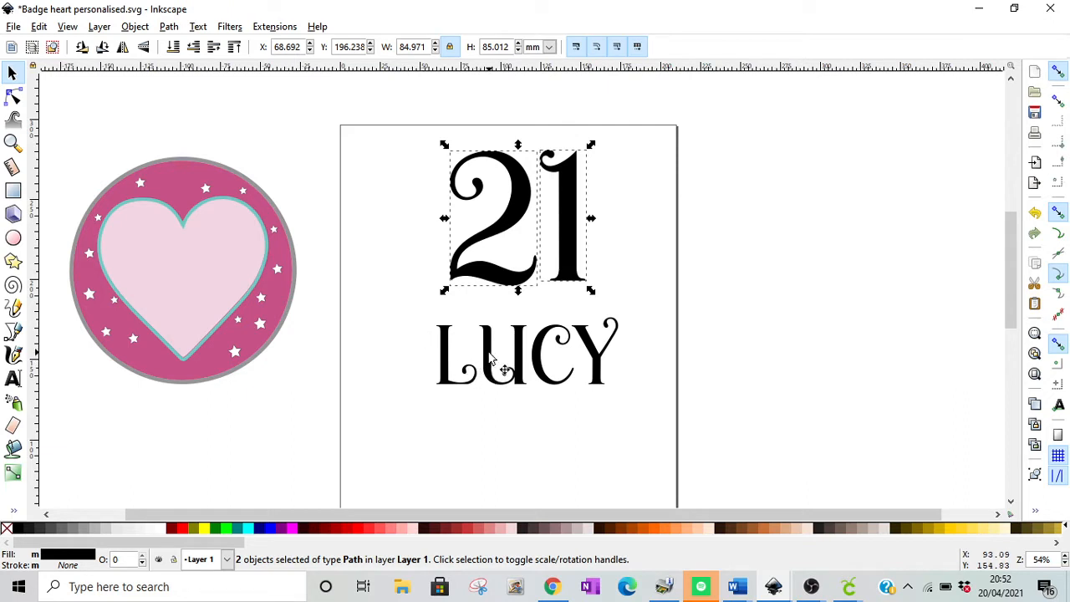
left_click(542, 368)
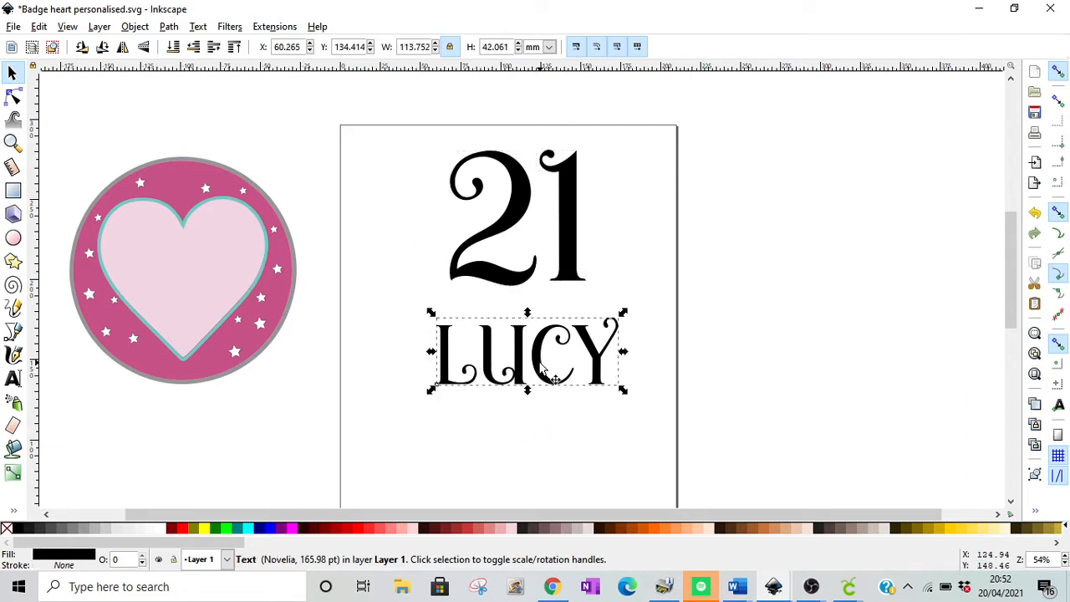
left_click(170, 28)
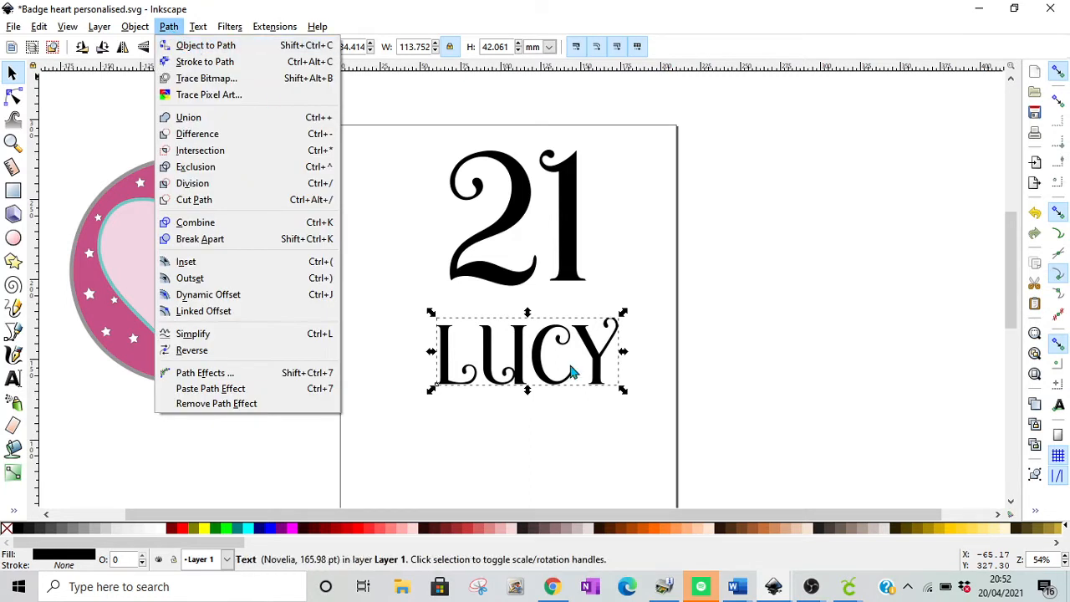
left_click(589, 233)
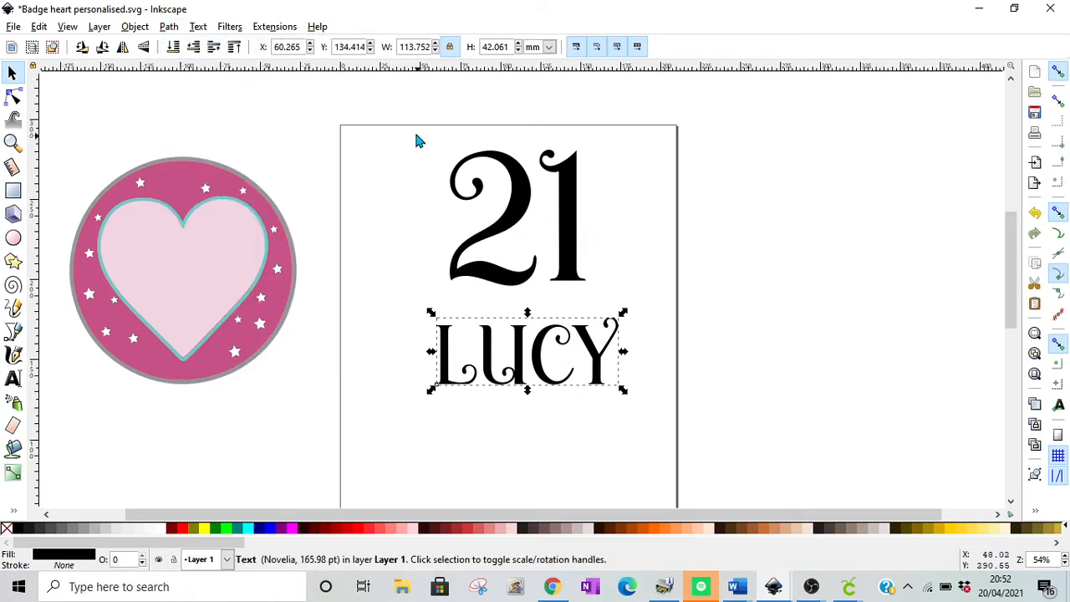
Step: Merge the two digits of the 21 into a single path with Union
left_click_drag(414, 130, 627, 302)
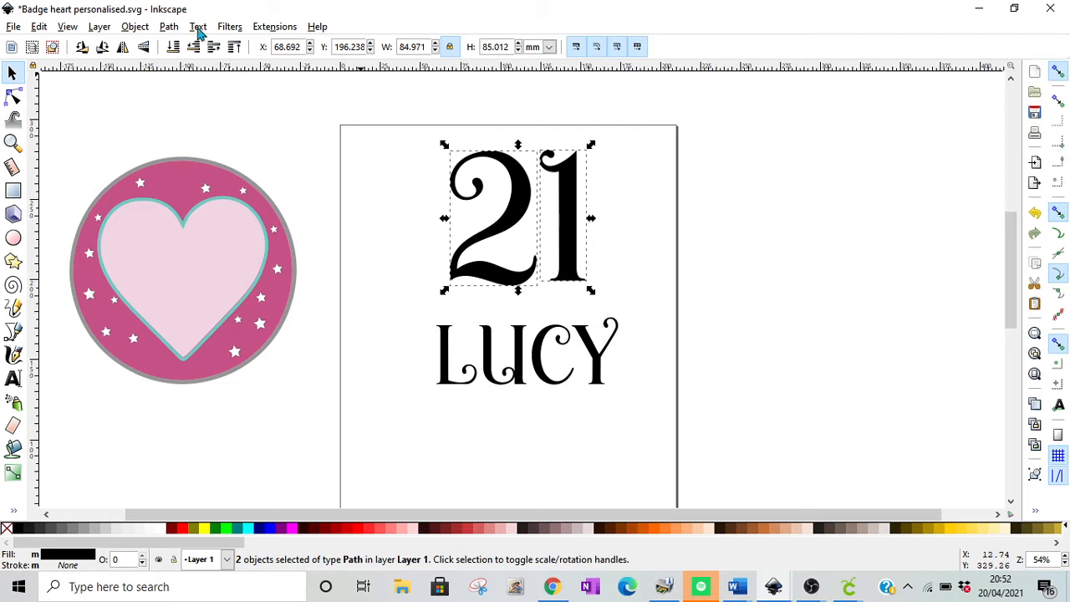
left_click(169, 27)
left_click(189, 117)
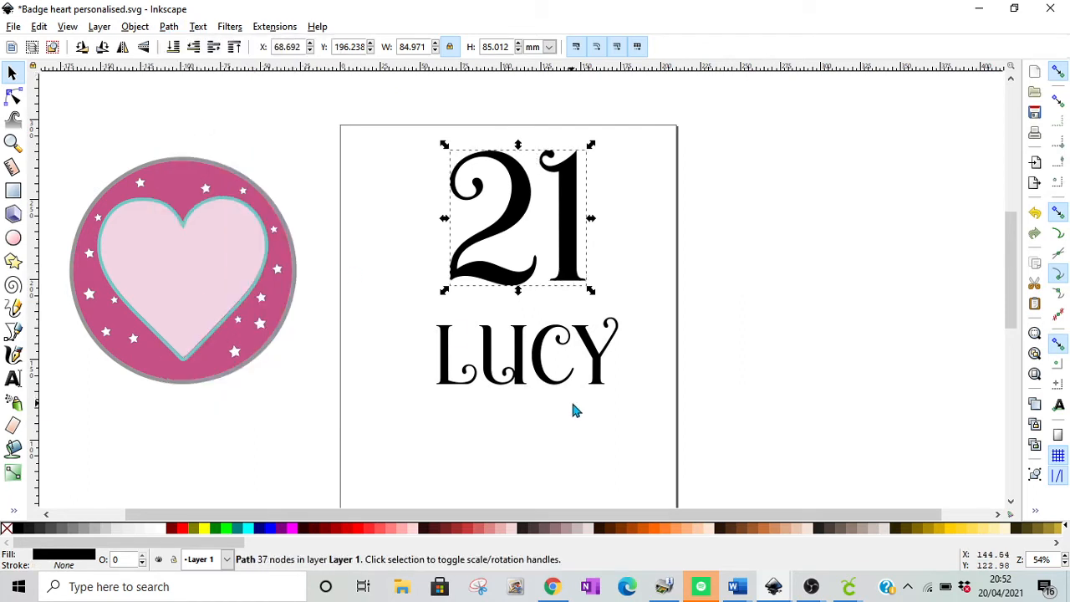
Step: Convert the name text to paths and ungroup it into individual letters
left_click(554, 378)
left_click(170, 27)
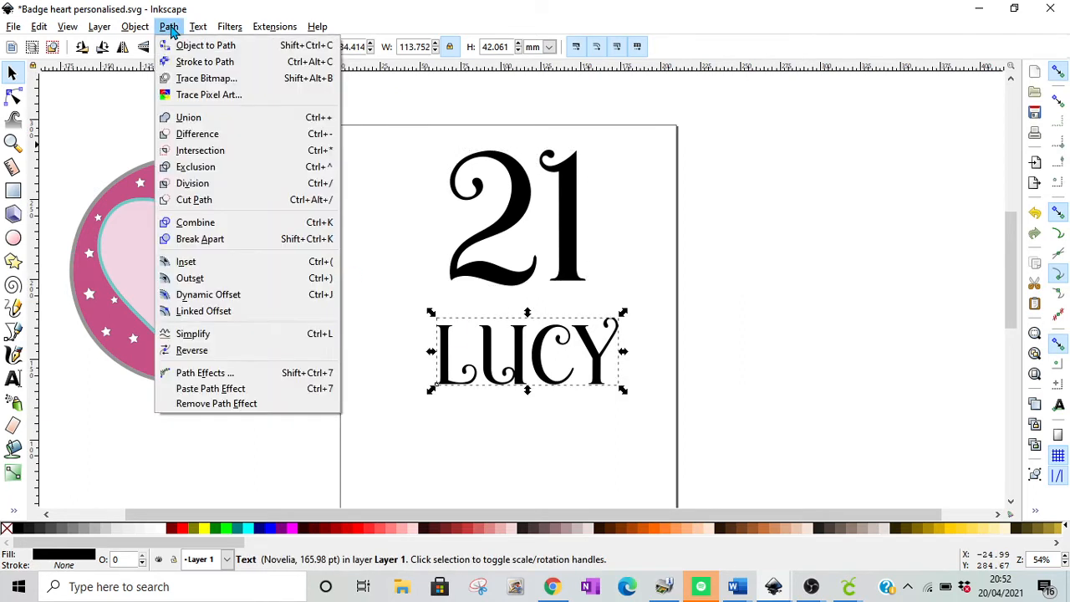
left_click(180, 46)
left_click(134, 27)
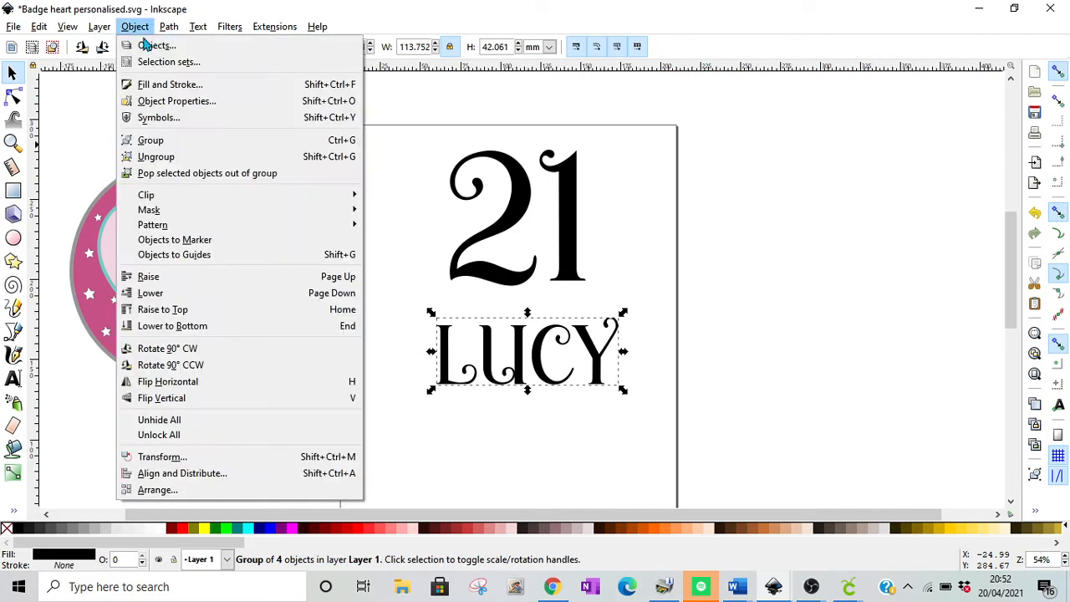
left_click(208, 156)
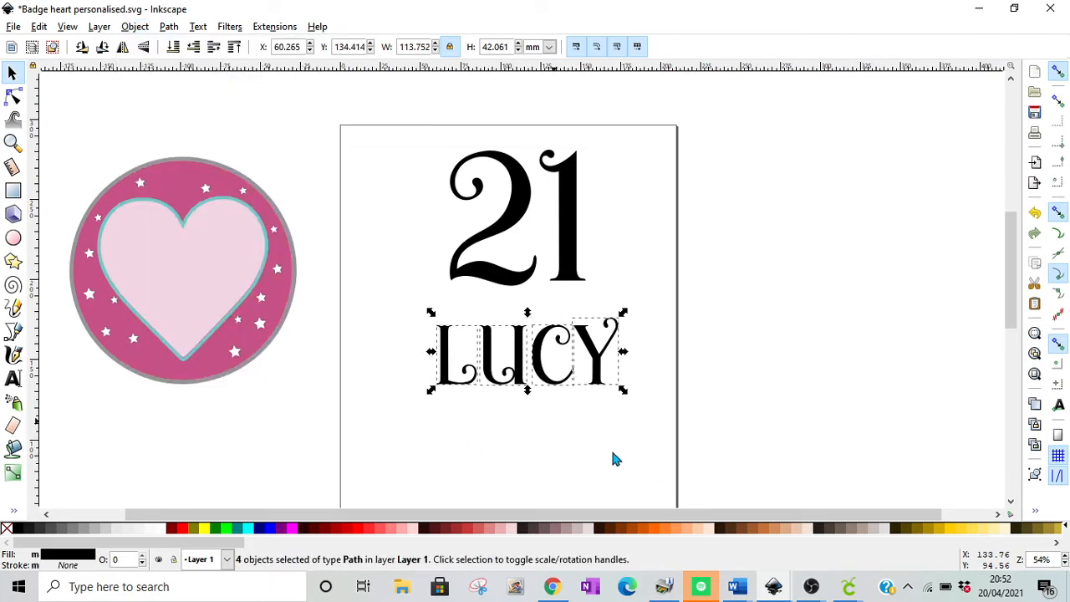
Step: Enlarge the first letter of the name proportionally to about 31.5 mm wide and 45.9 mm high
left_click(1065, 556)
left_click(1064, 556)
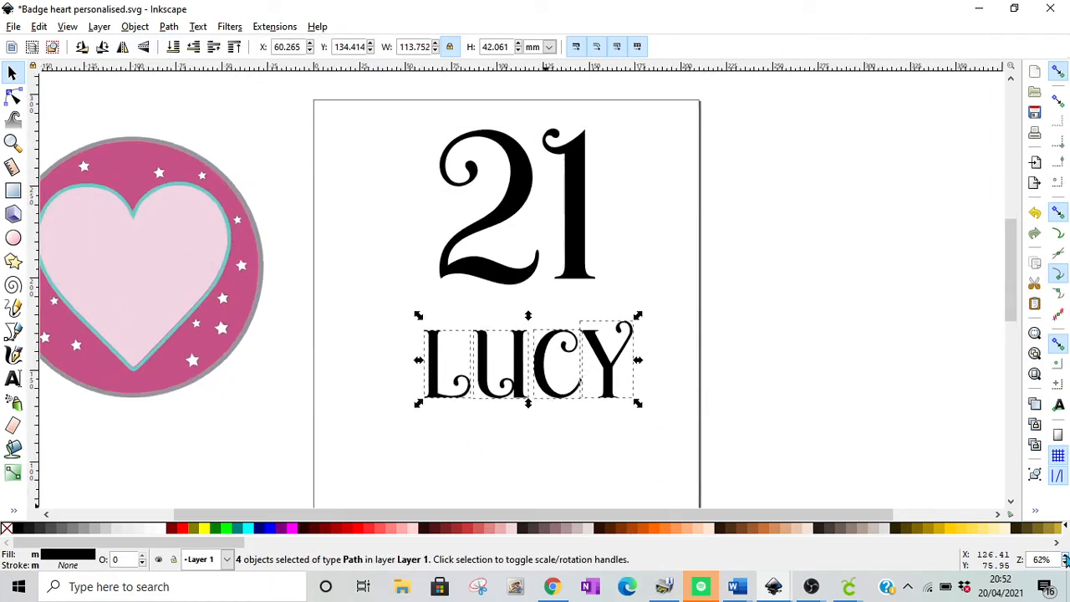
left_click(1065, 556)
left_click(1065, 555)
left_click(1064, 556)
left_click(1065, 556)
left_click_drag(1009, 275, 1009, 286)
left_click(613, 425)
left_click(422, 349)
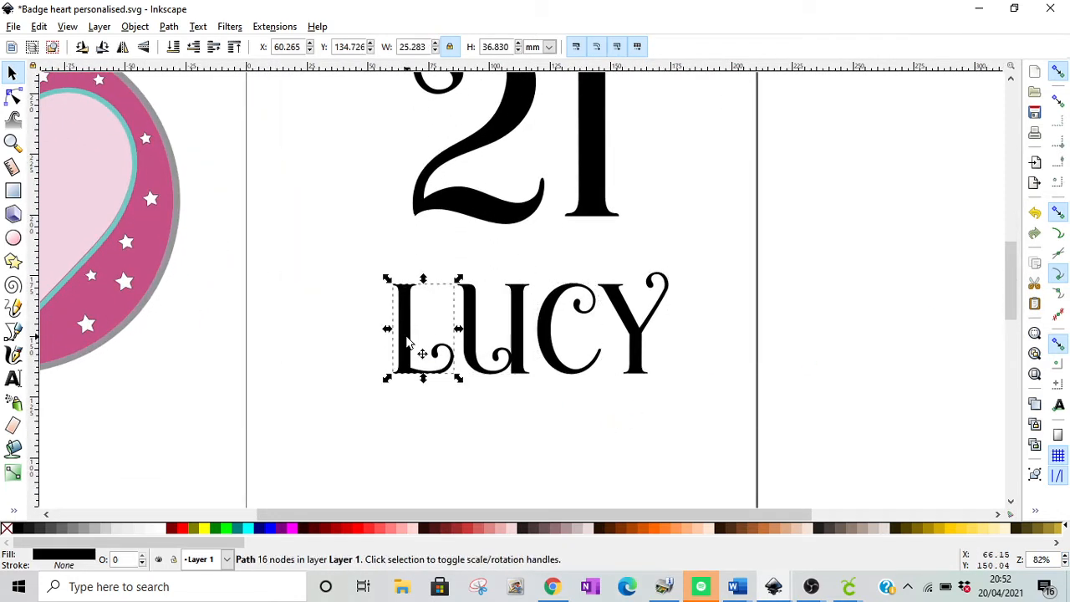
left_click_drag(385, 282, 365, 258)
Step: Nudge the enlarged first letter sideways until it sits right against the second letter
key("Right")
key("Right")
key("Right")
key("Right")
key("Right")
key("Right")
key("Right")
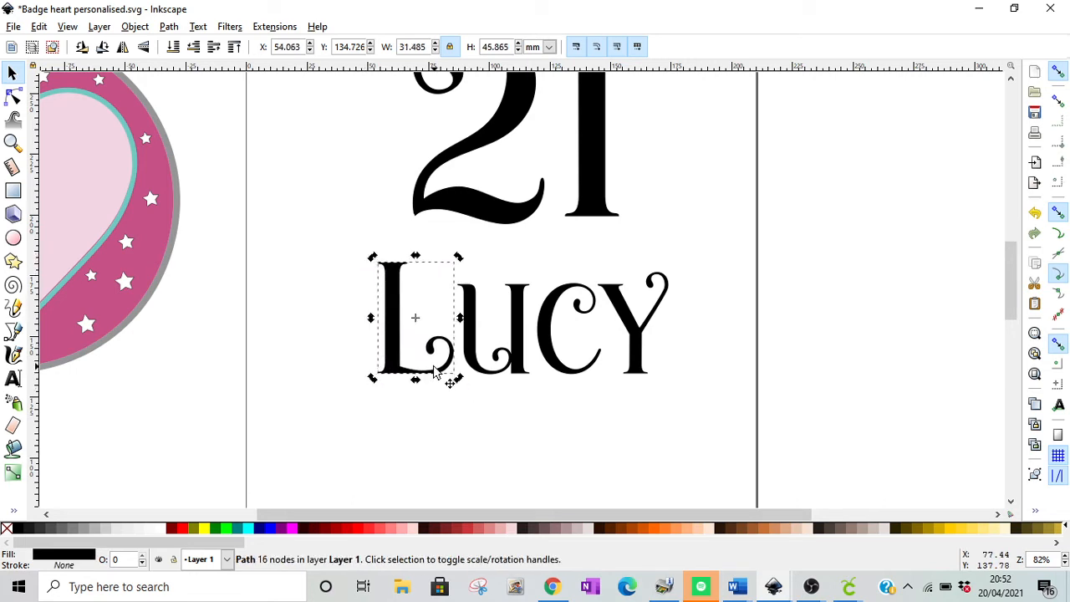
key("Right")
key("Right")
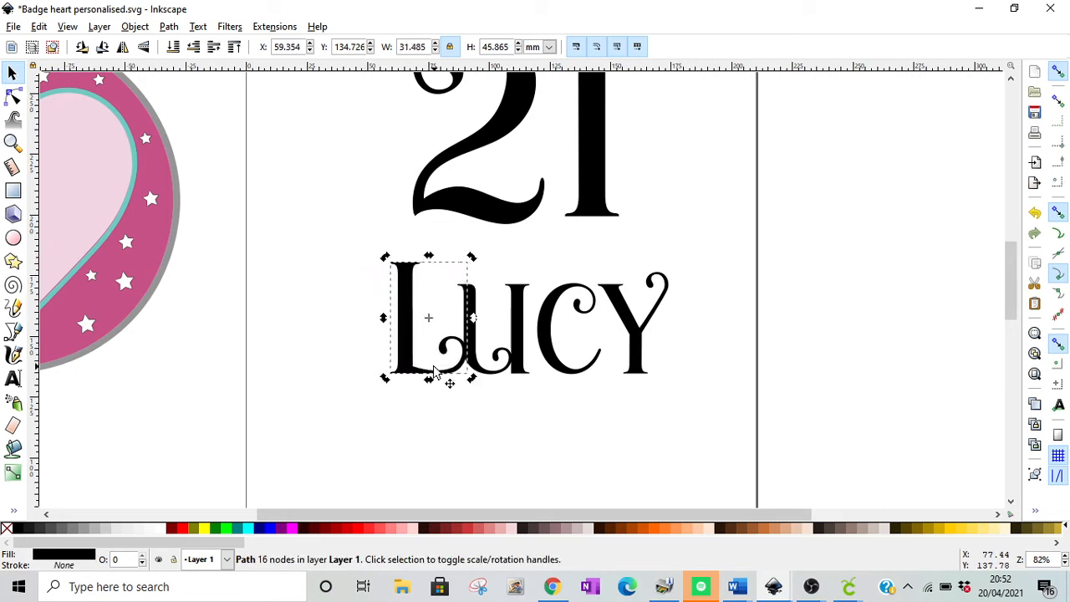
key("Left")
key("Left")
key("Left")
key("Left")
key("Left")
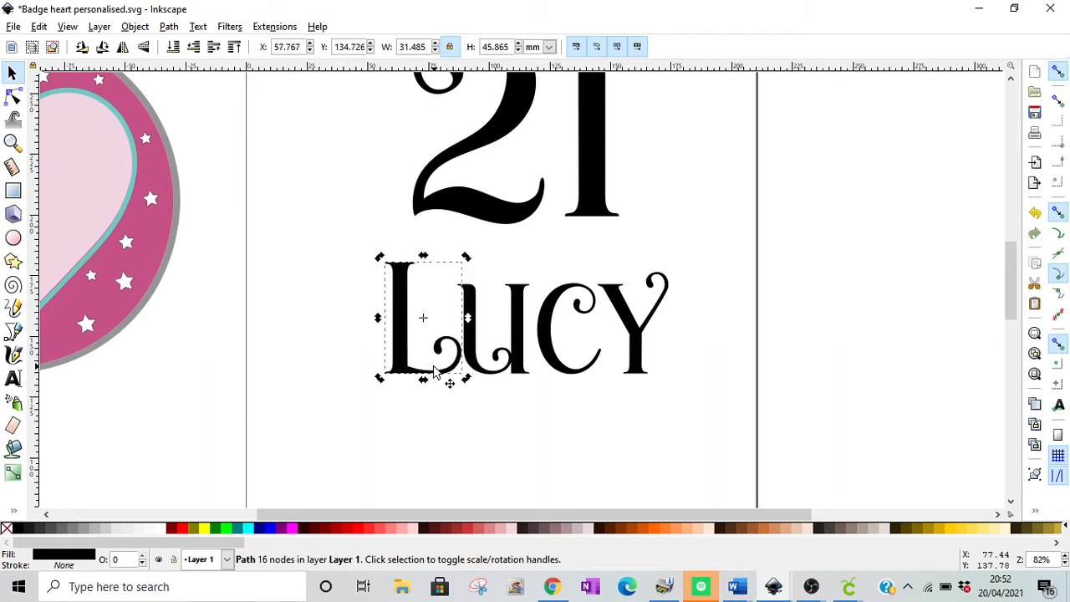
key("Left")
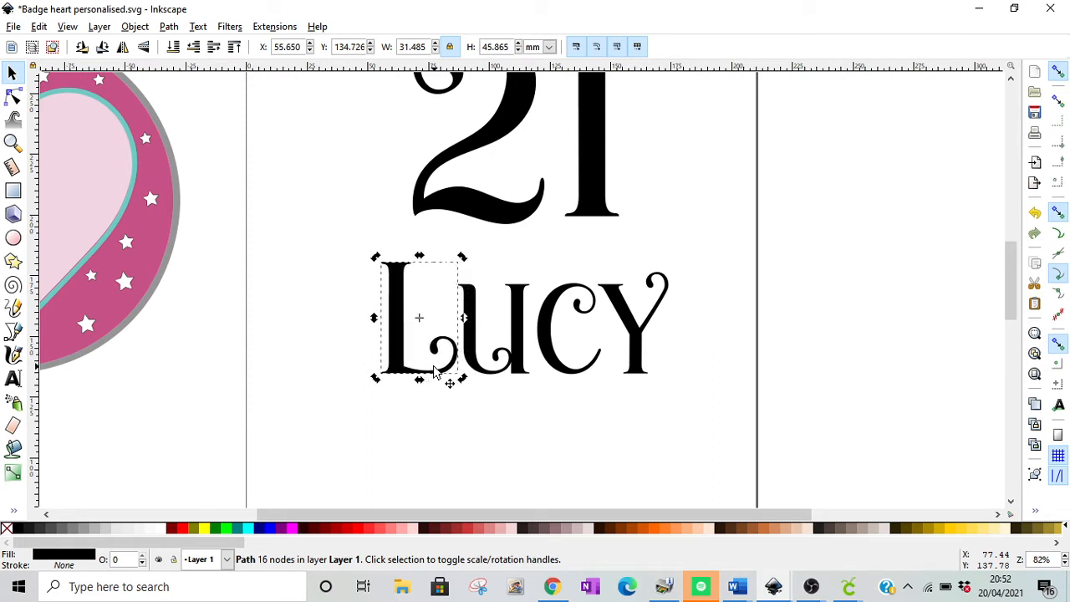
left_click(698, 439)
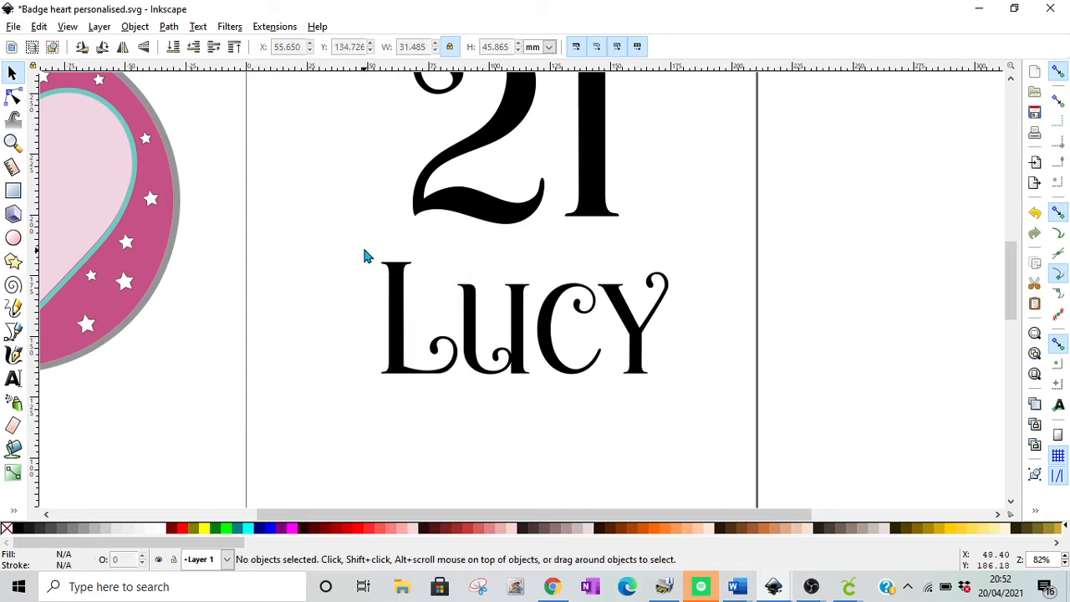
Step: Merge the four letters of the name into a single path with Union
left_click_drag(363, 249, 739, 416)
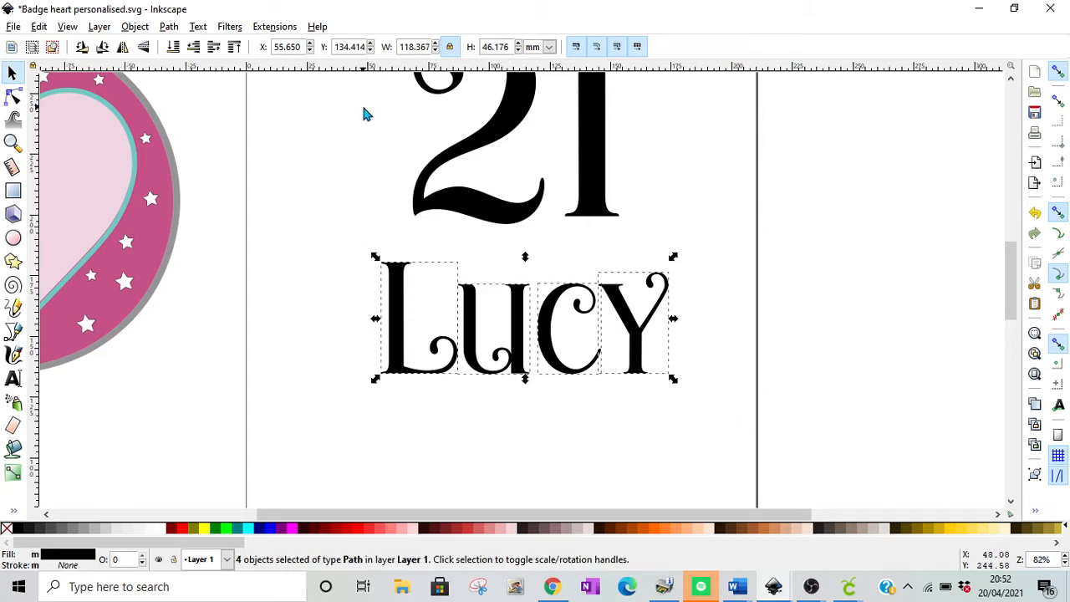
left_click(169, 28)
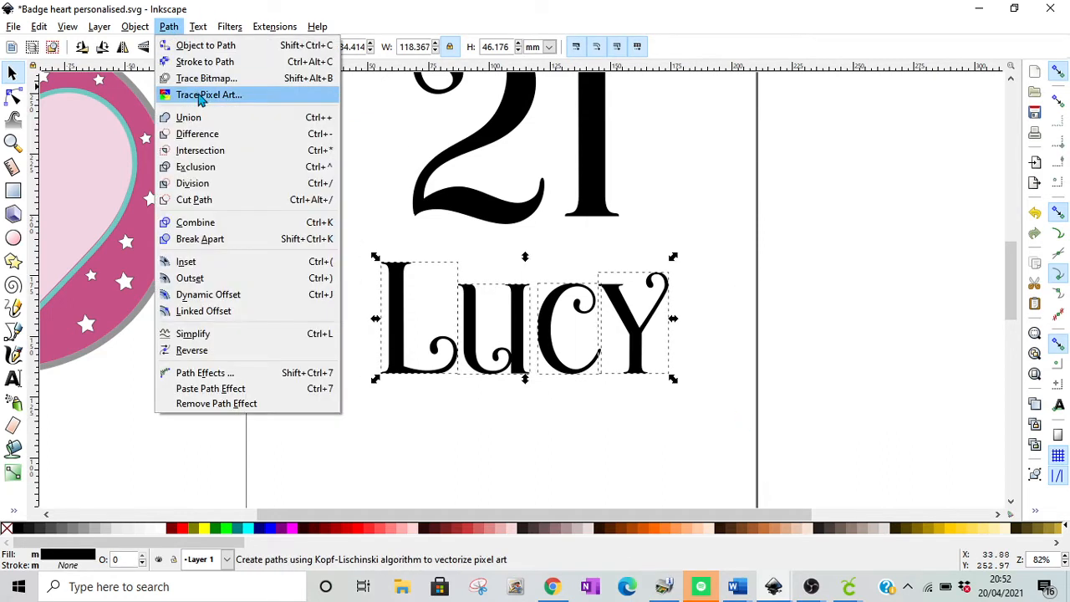
left_click(200, 118)
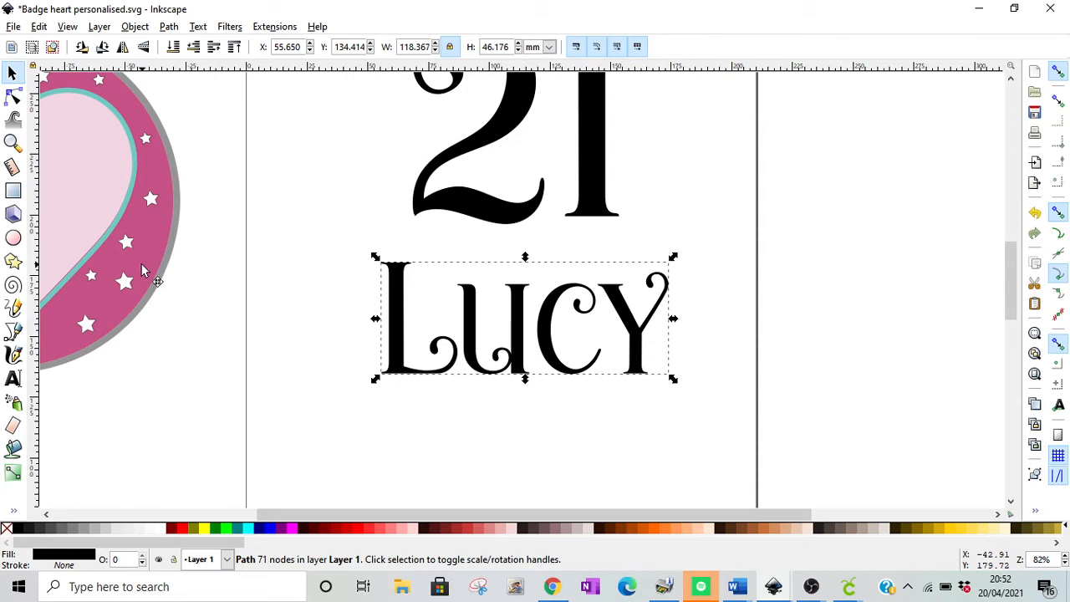
Step: Move the heart badge onto the page behind the lettering to check the fit
left_click_drag(142, 270, 647, 356)
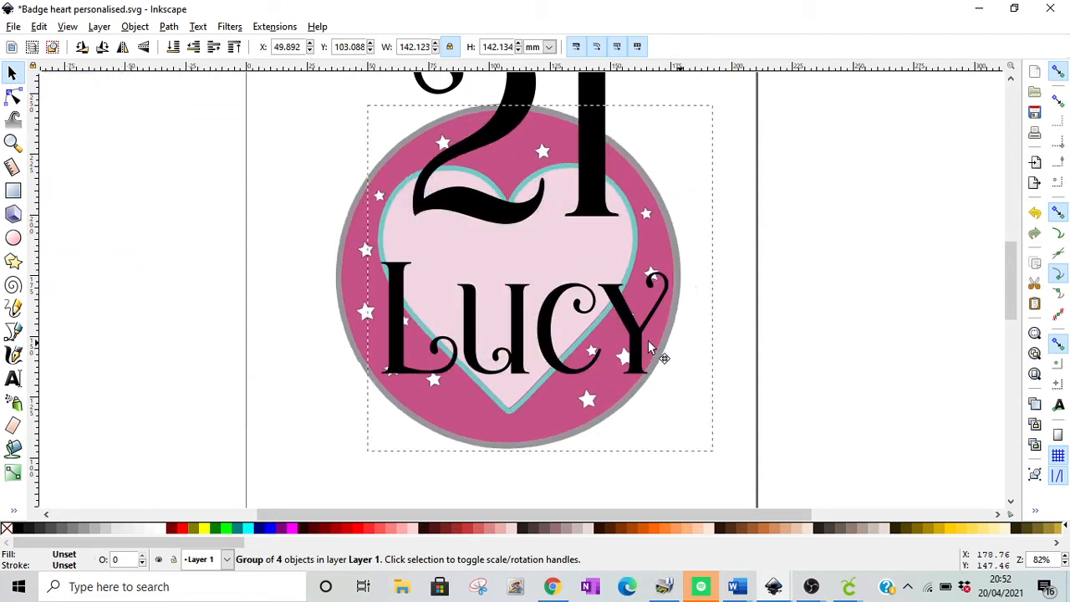
left_click(1064, 566)
left_click(1064, 566)
left_click(1064, 566)
left_click(1064, 566)
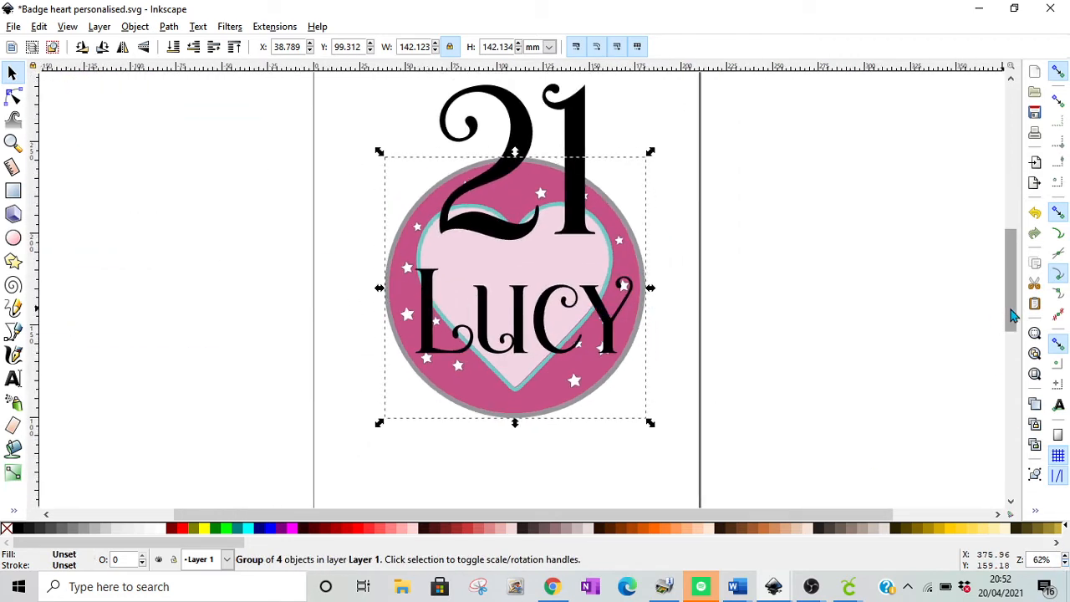
left_click_drag(1013, 315, 1013, 299)
left_click(674, 251)
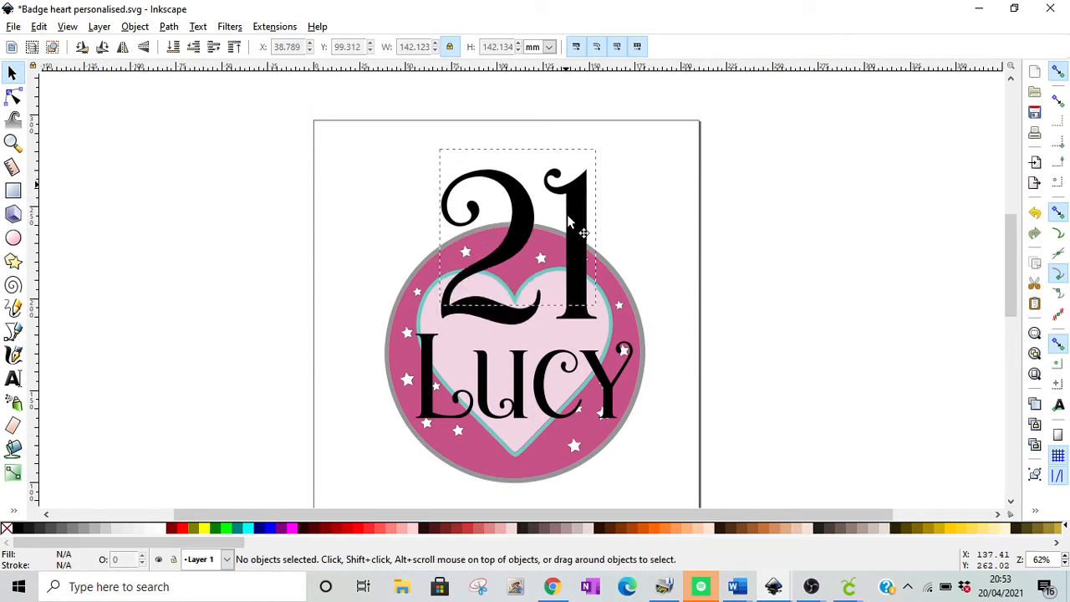
Step: Place the badge back beside the page and reposition the 21 just above the name
left_click(568, 221)
left_click_drag(621, 341, 275, 317)
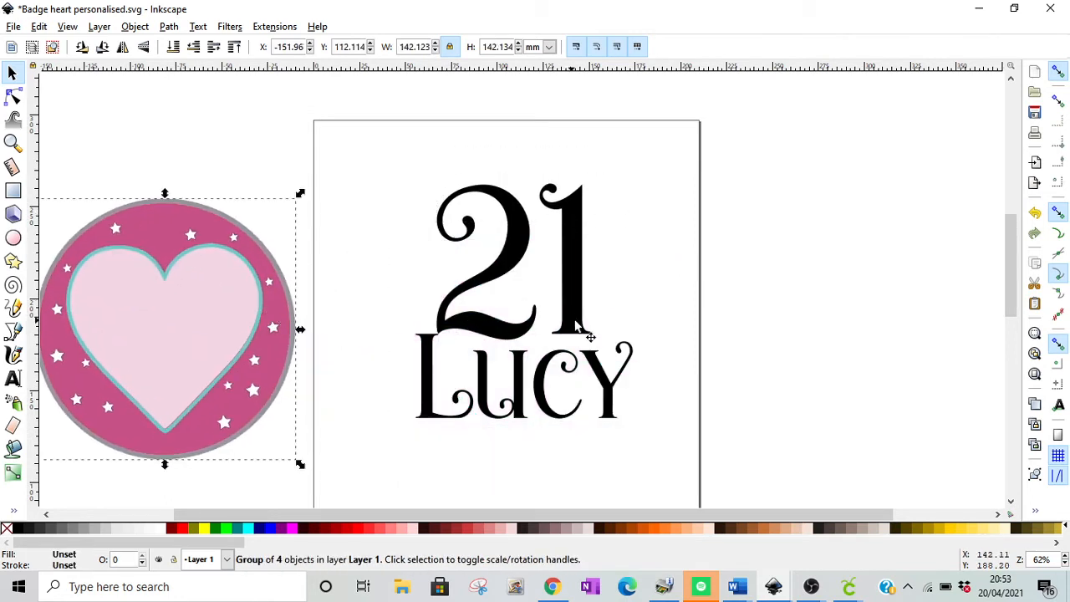
left_click(579, 292)
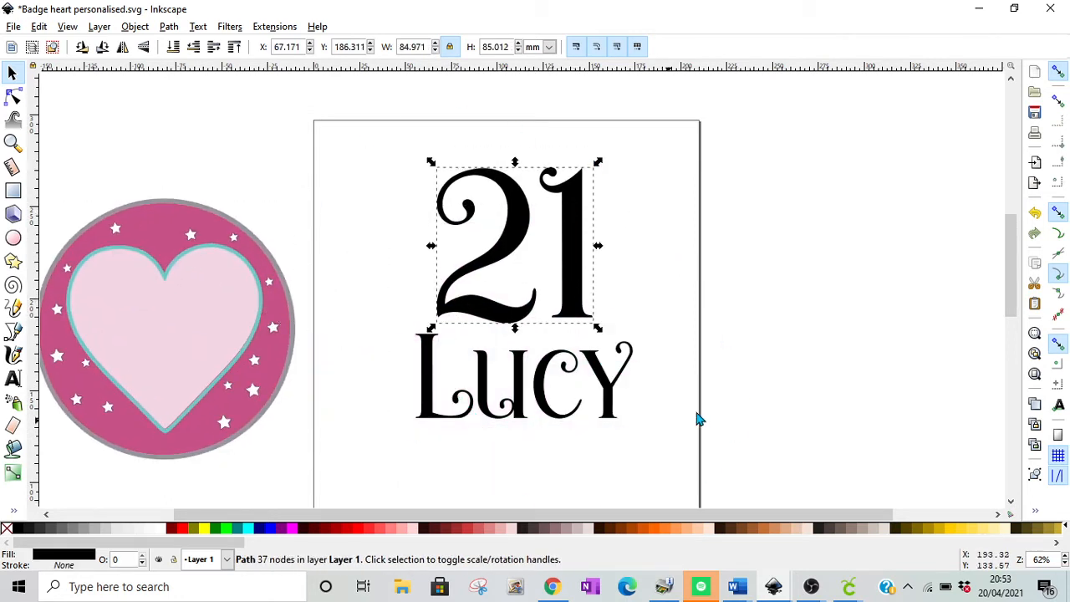
Step: Duplicate the 21, set the two side by side above the name and fill the right-hand one blue
right_click(470, 179)
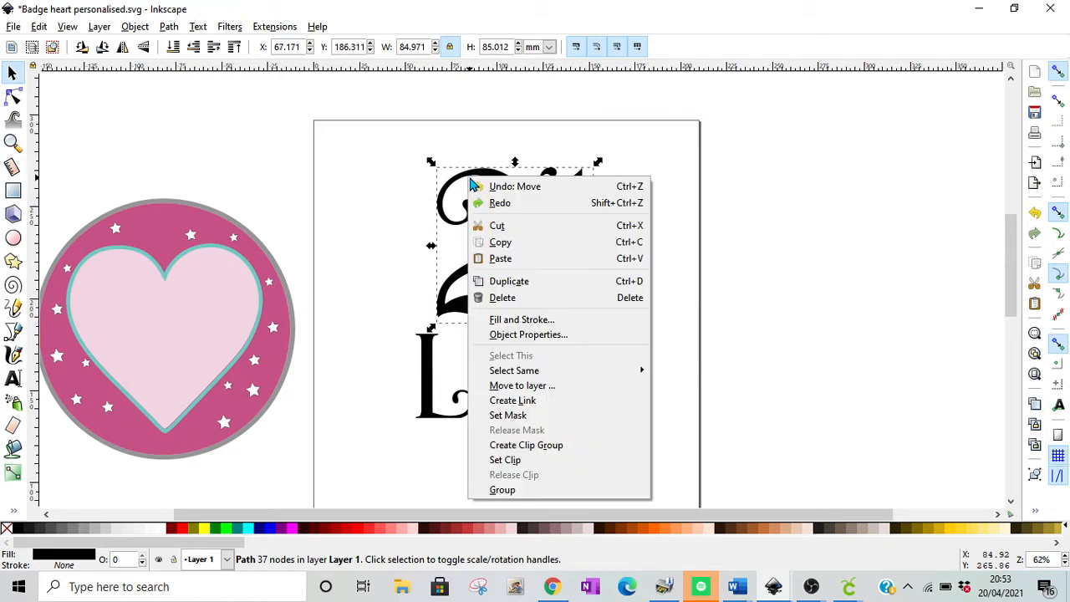
left_click(559, 283)
left_click_drag(507, 227, 659, 248)
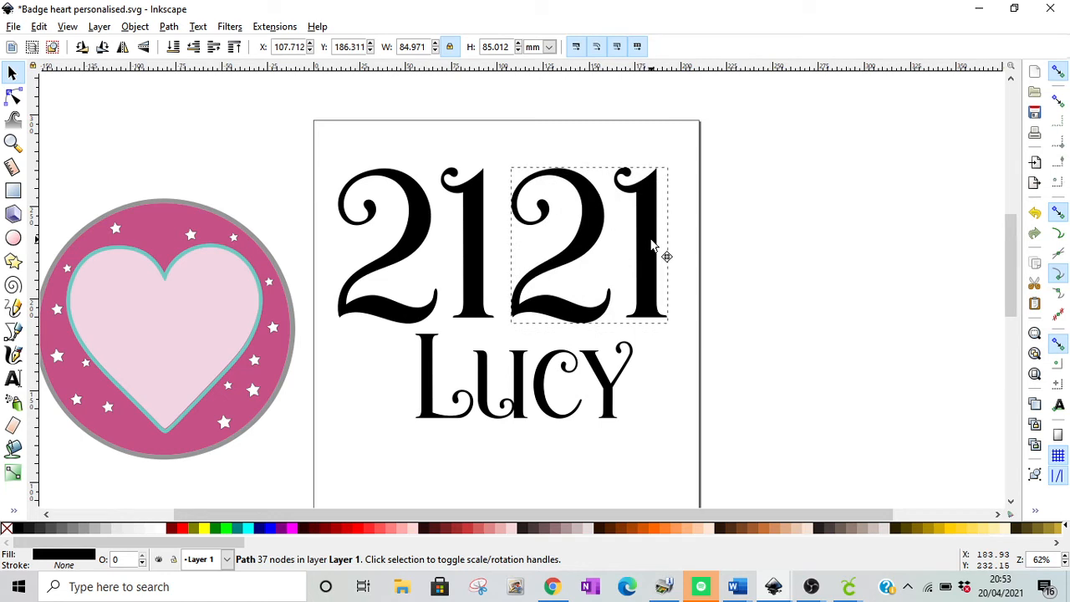
left_click(272, 533)
left_click(592, 395)
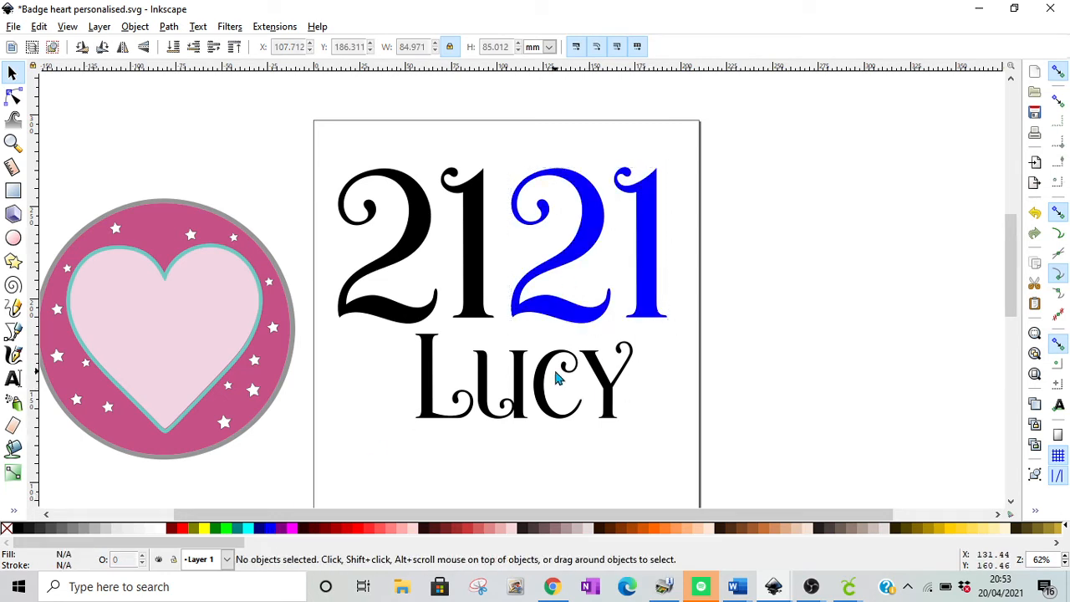
Step: Duplicate the name, place the copy directly below the original and fill it blue
left_click(545, 375)
right_click(546, 376)
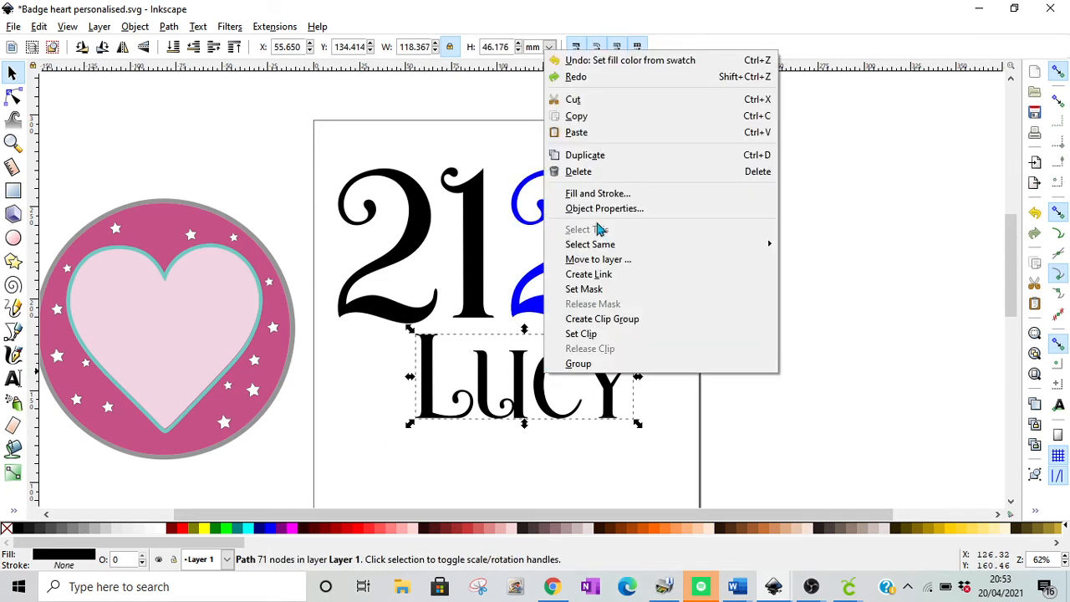
left_click(585, 157)
left_click_drag(542, 376, 542, 460)
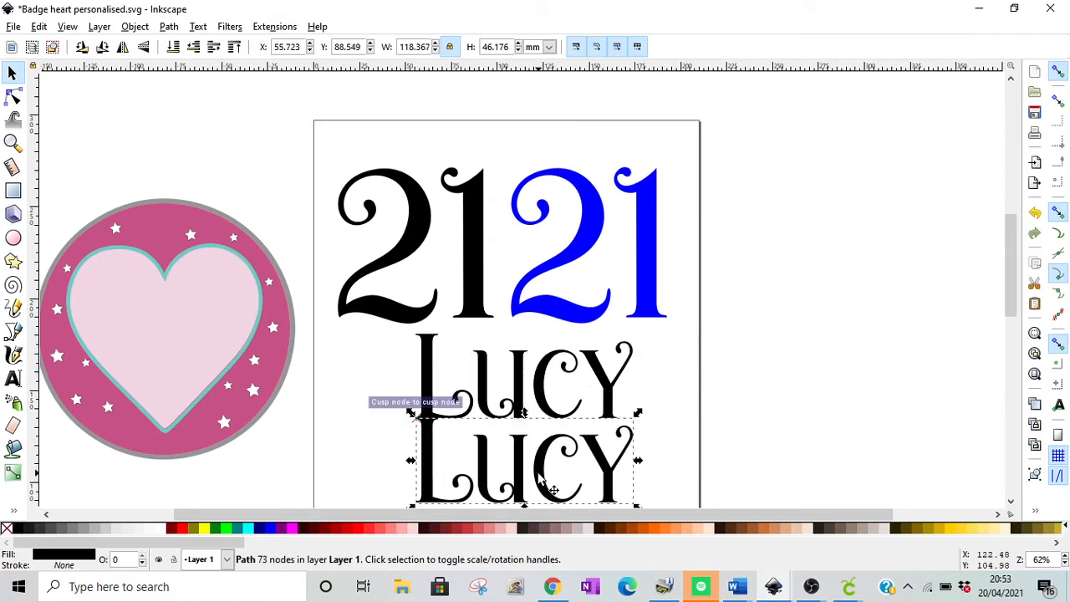
left_click(269, 528)
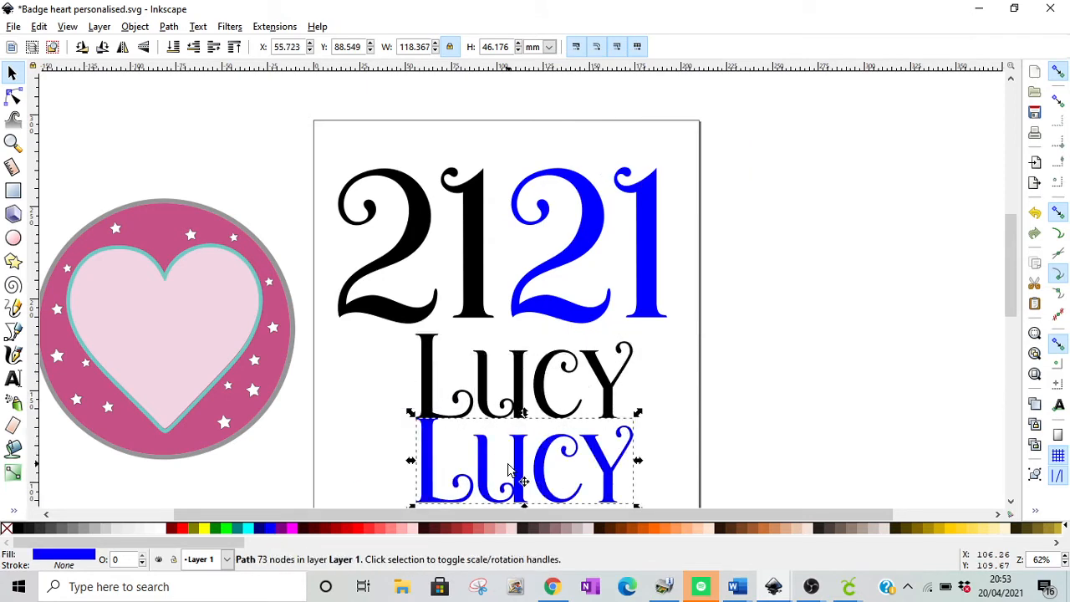
Step: Nudge the black name up slightly, away from its blue copy
left_click(528, 370)
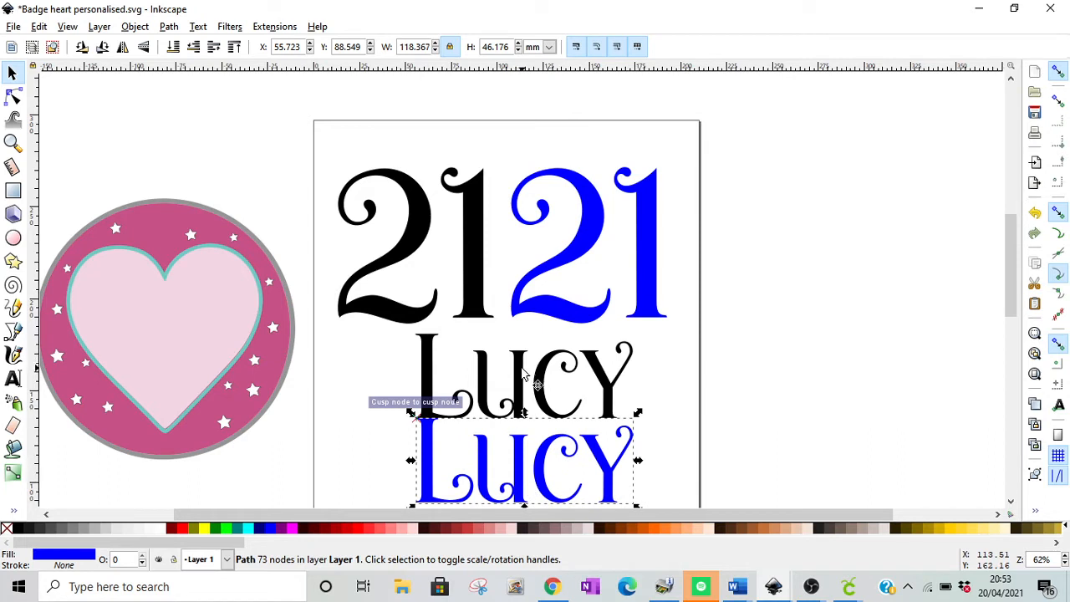
key("Up")
key("Up")
key("Up")
key("Up")
key("Up")
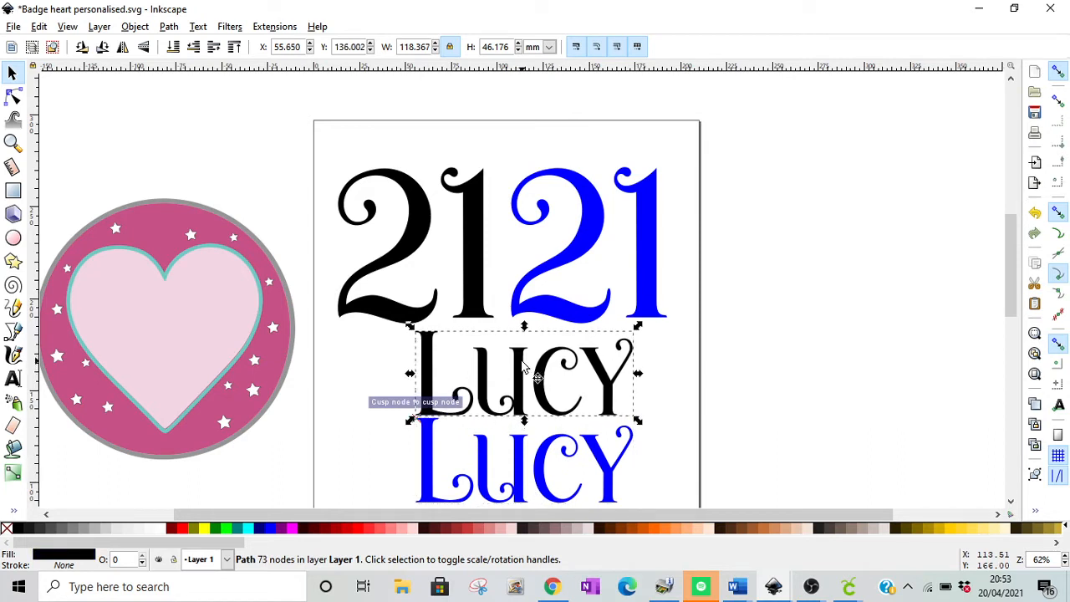
Step: Outset the black name to about 122.3 mm wide and the black 21 to about 89 mm wide
left_click(169, 26)
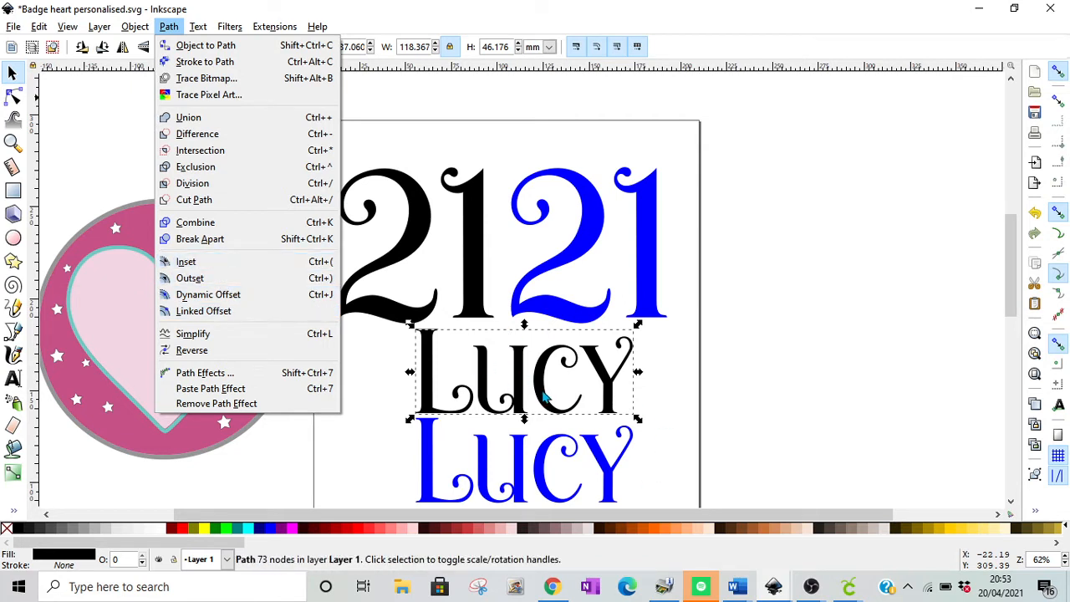
left_click(217, 284)
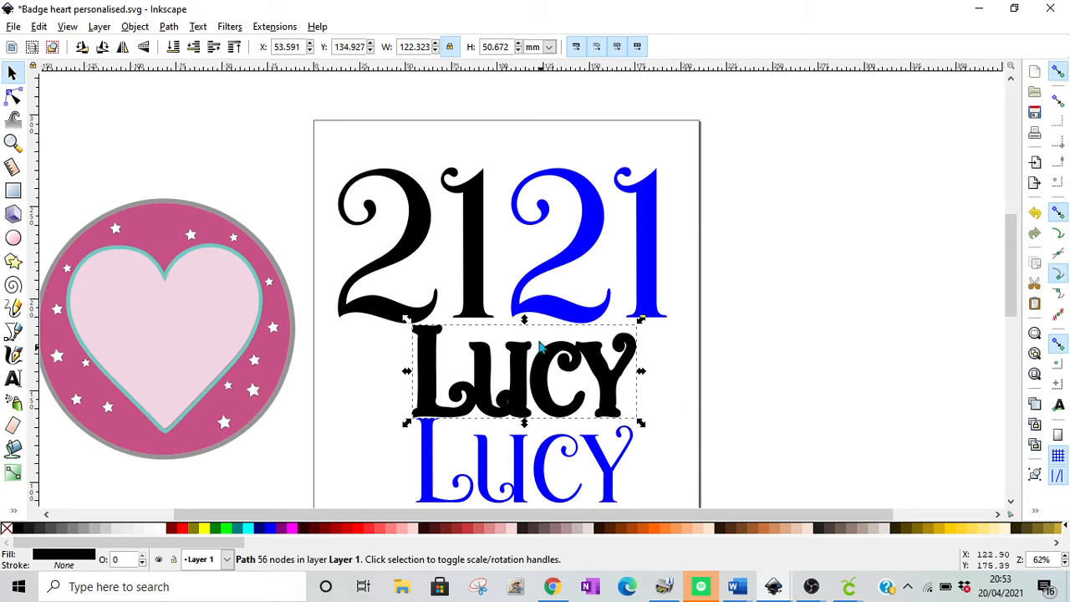
left_click(486, 280)
left_click(169, 27)
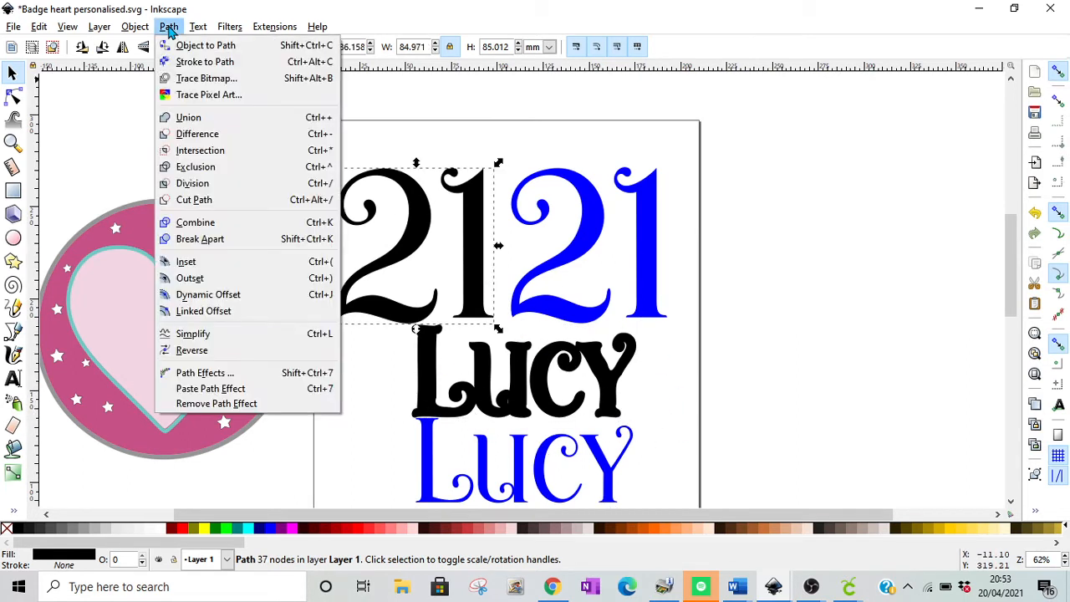
left_click(223, 279)
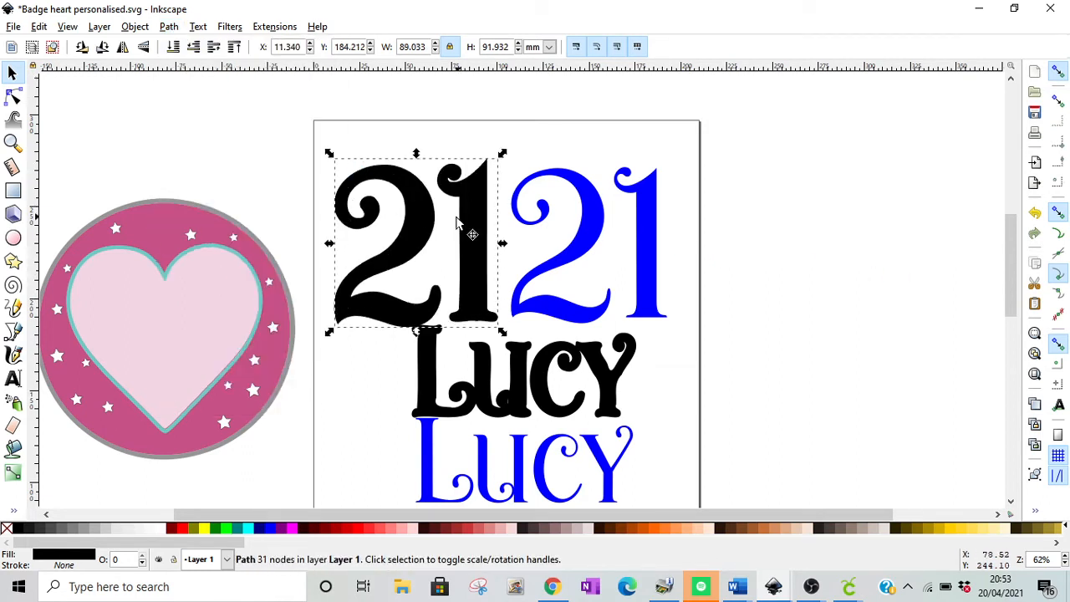
Step: Move the badge behind the lettering and save the drawing as the Inkscape SVG "Badge heart personalised" in Downloads, replacing the existing file
left_click_drag(257, 325, 608, 371)
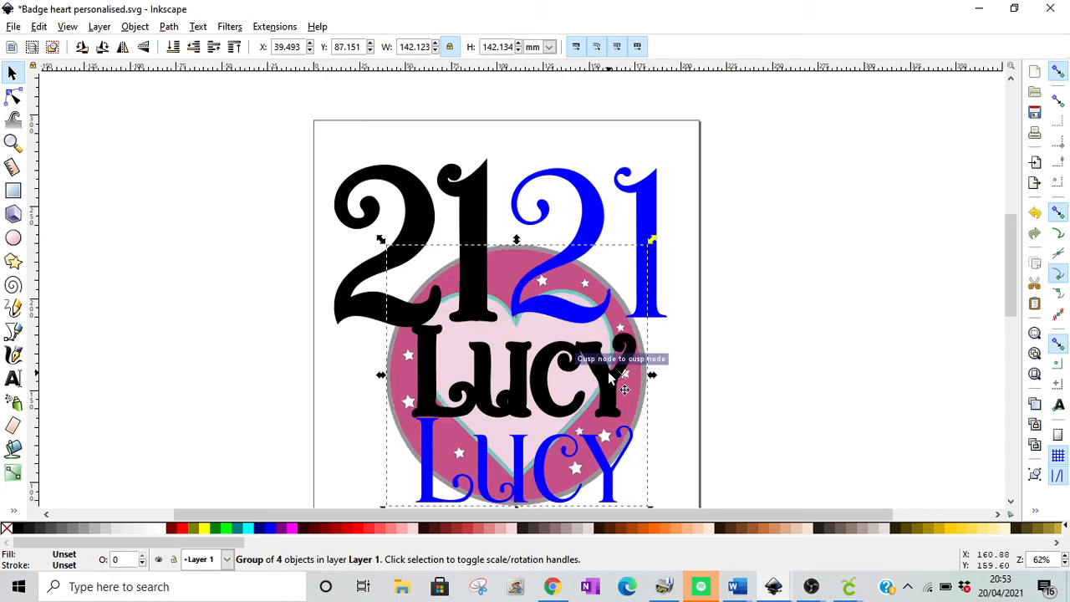
left_click(14, 26)
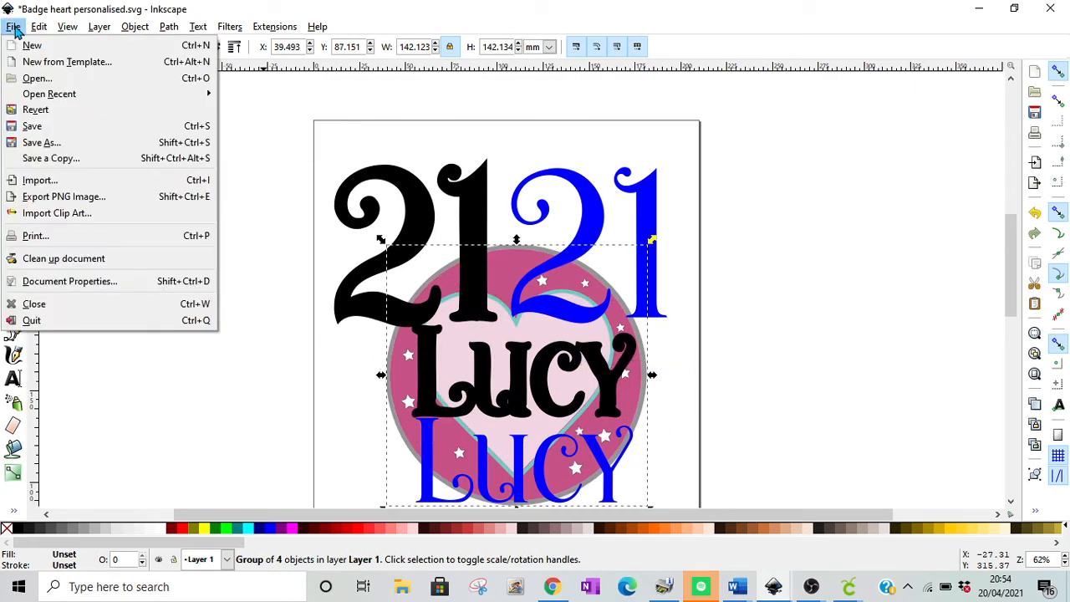
left_click(64, 144)
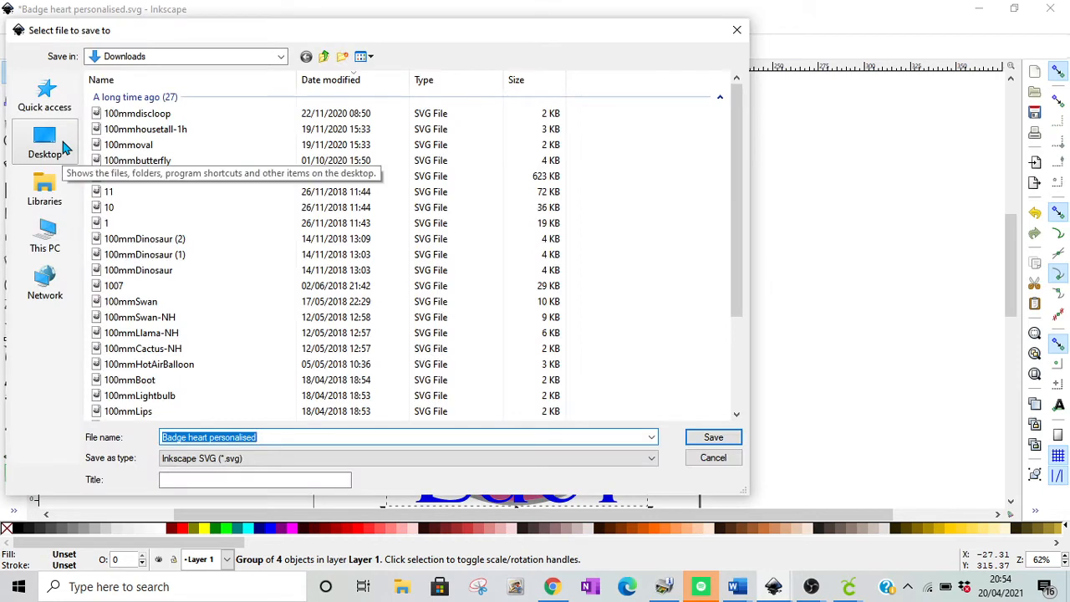
left_click(717, 443)
left_click(640, 356)
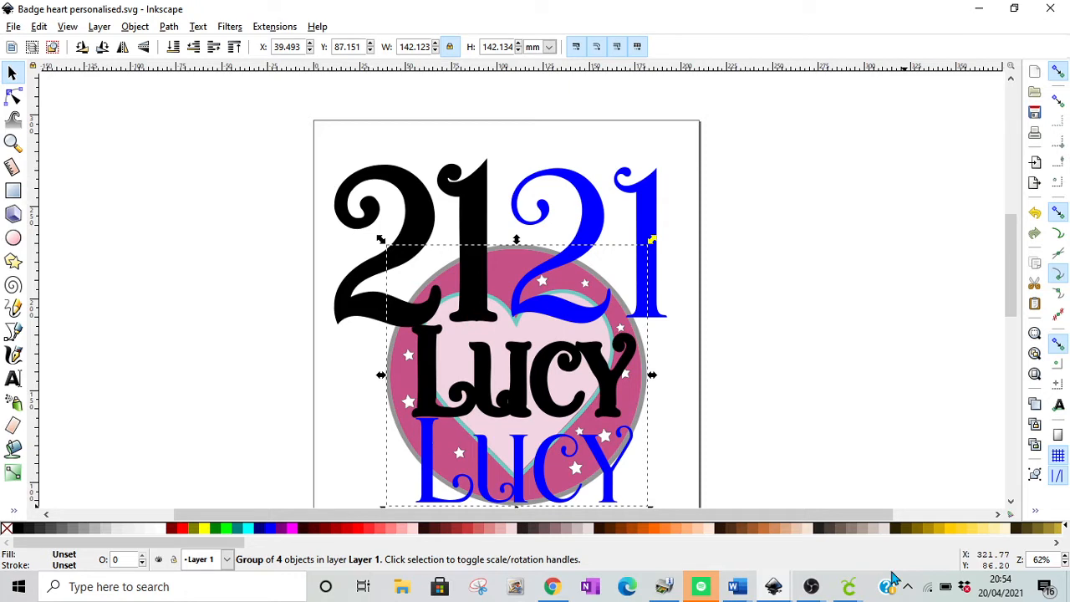
Step: Switch to Cricut Design Space and choose the file "Badge heart personalised" from Downloads for an image upload
left_click(855, 590)
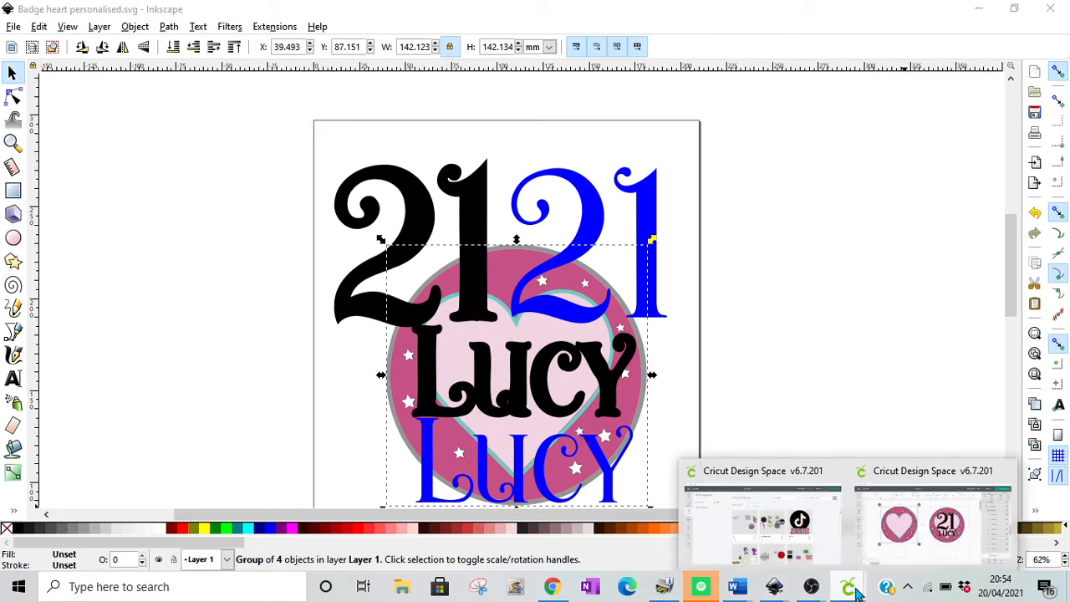
left_click(763, 518)
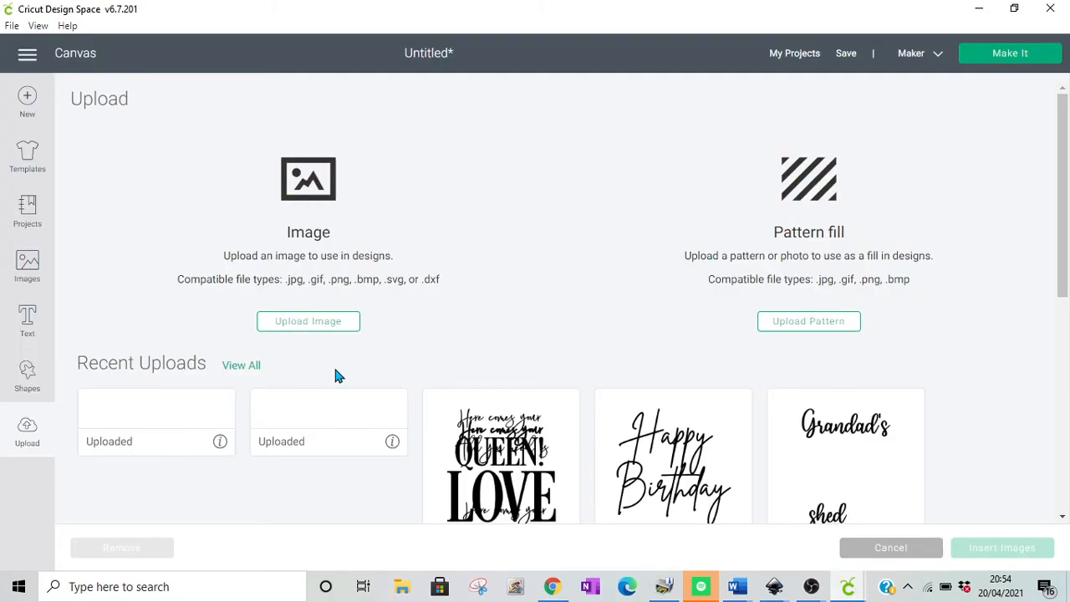
left_click(308, 320)
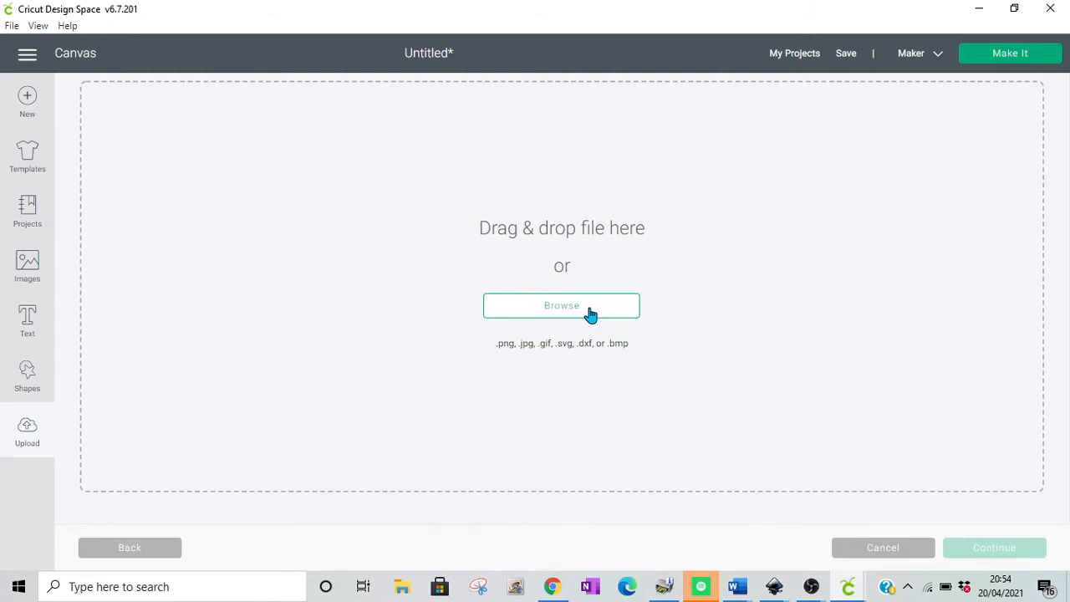
left_click(590, 315)
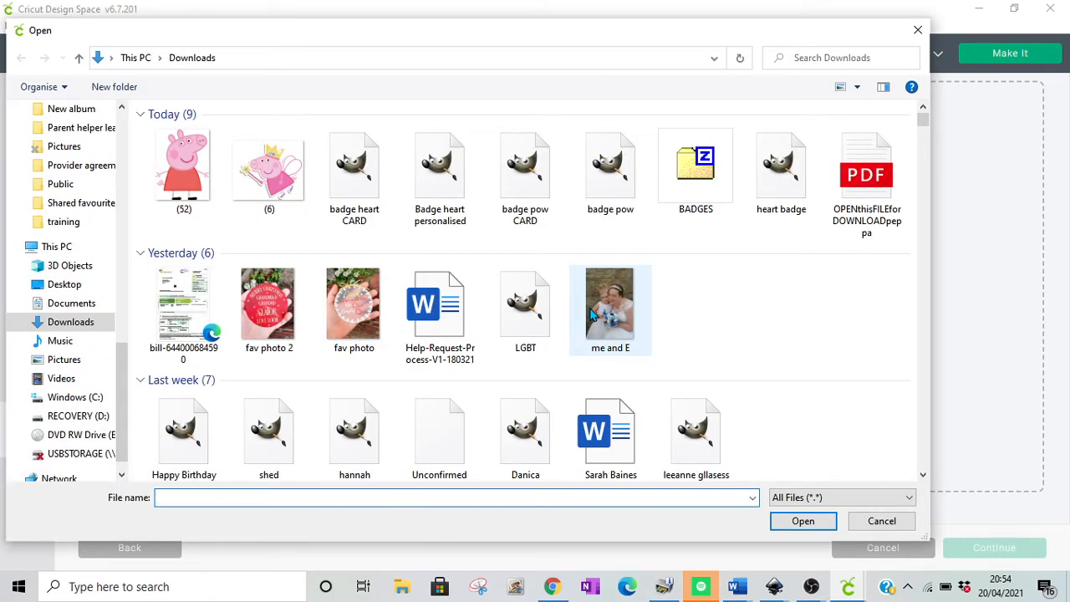
left_click(609, 310)
left_click(803, 520)
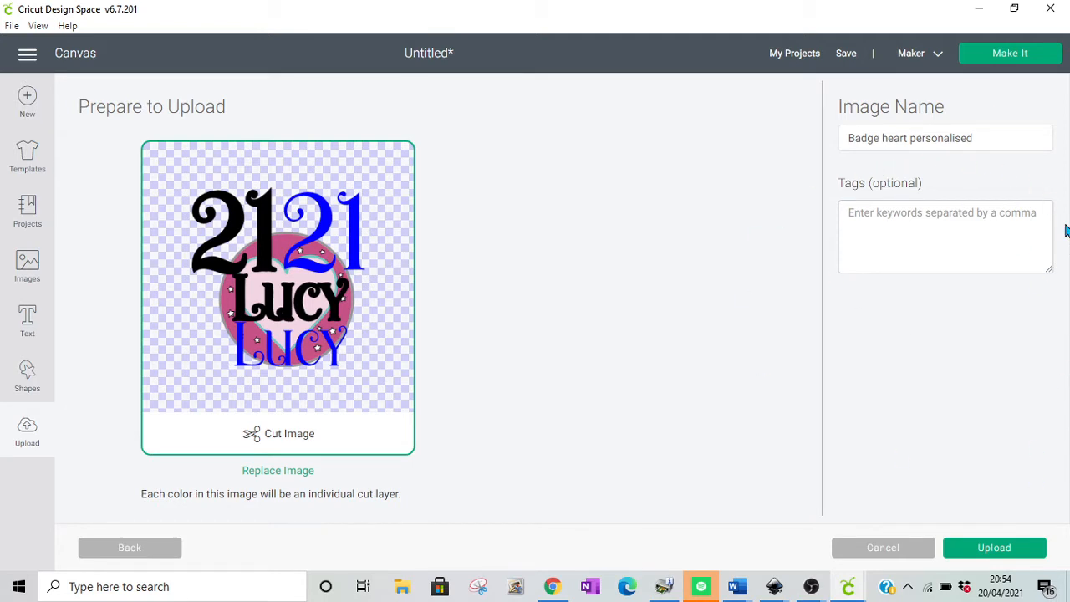
Step: Tag the image "Heart, 21", upload it and return to the canvas without inserting any image
left_click(889, 261)
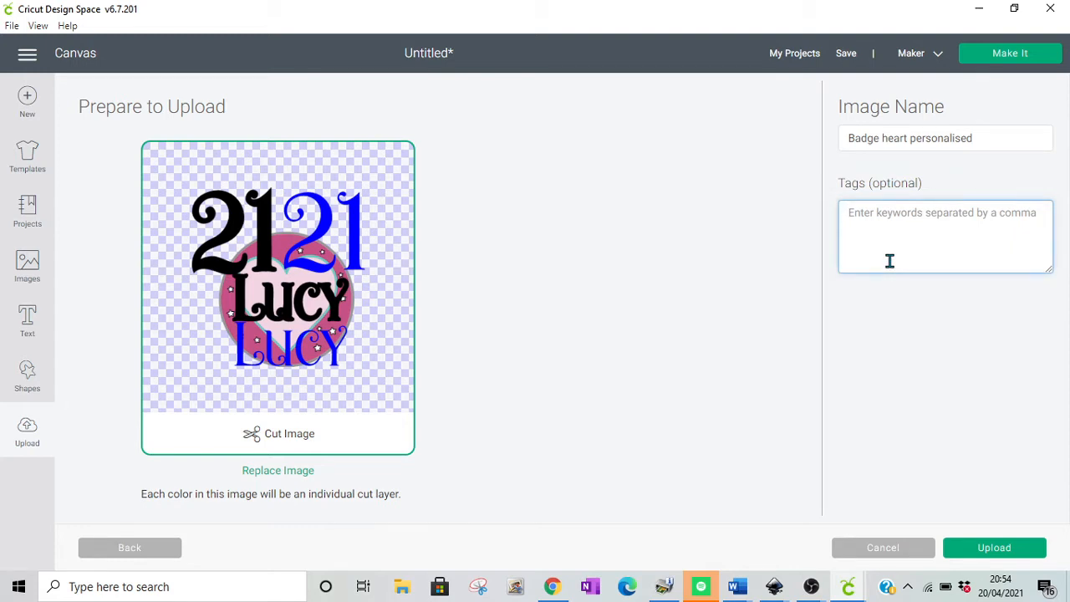
type("He")
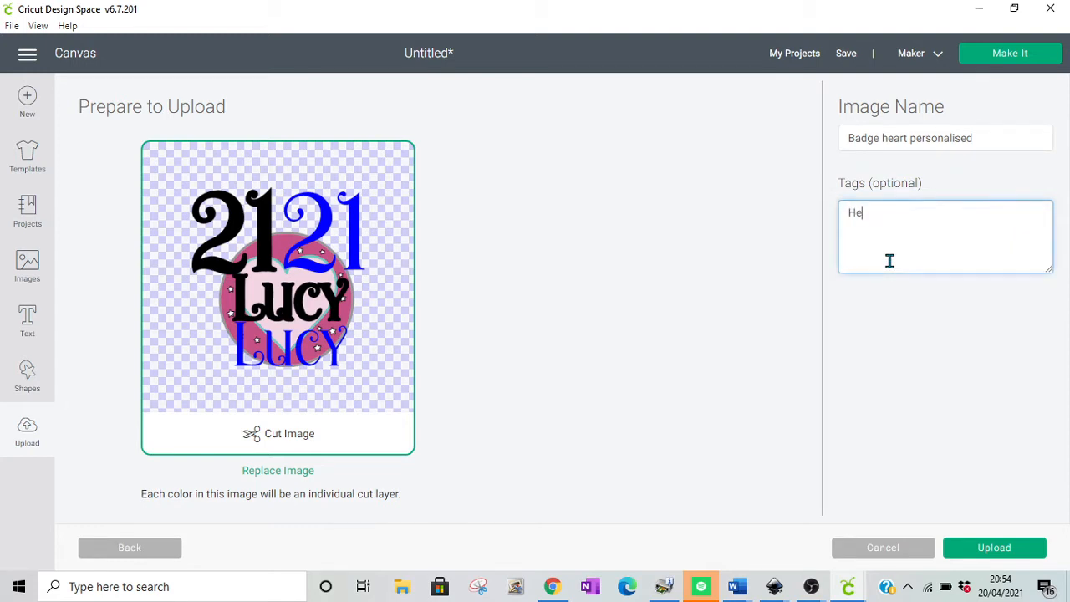
type("art, 21")
left_click(993, 555)
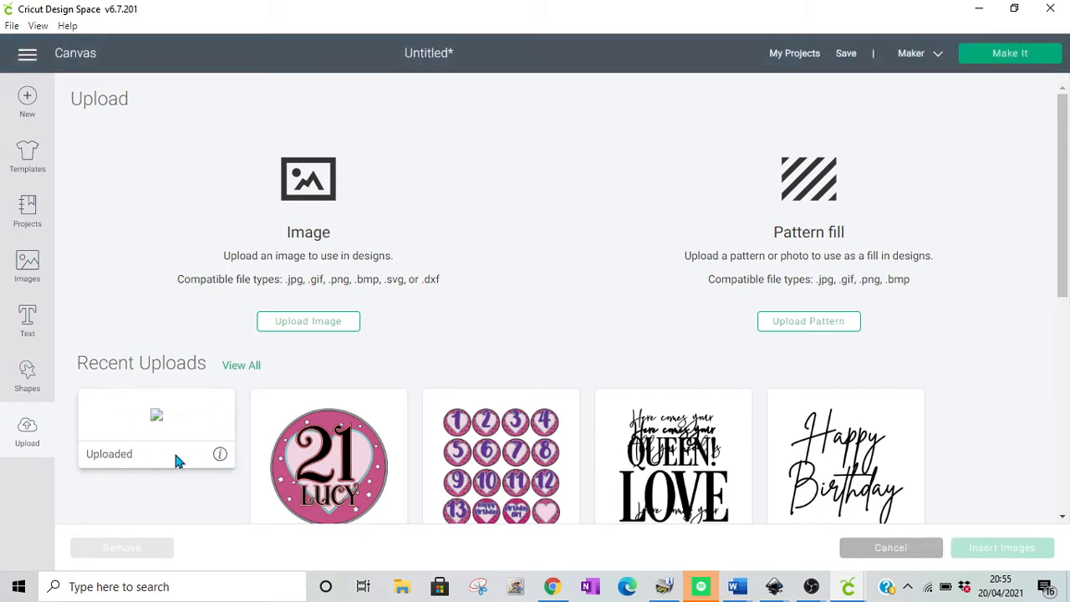
left_click(891, 547)
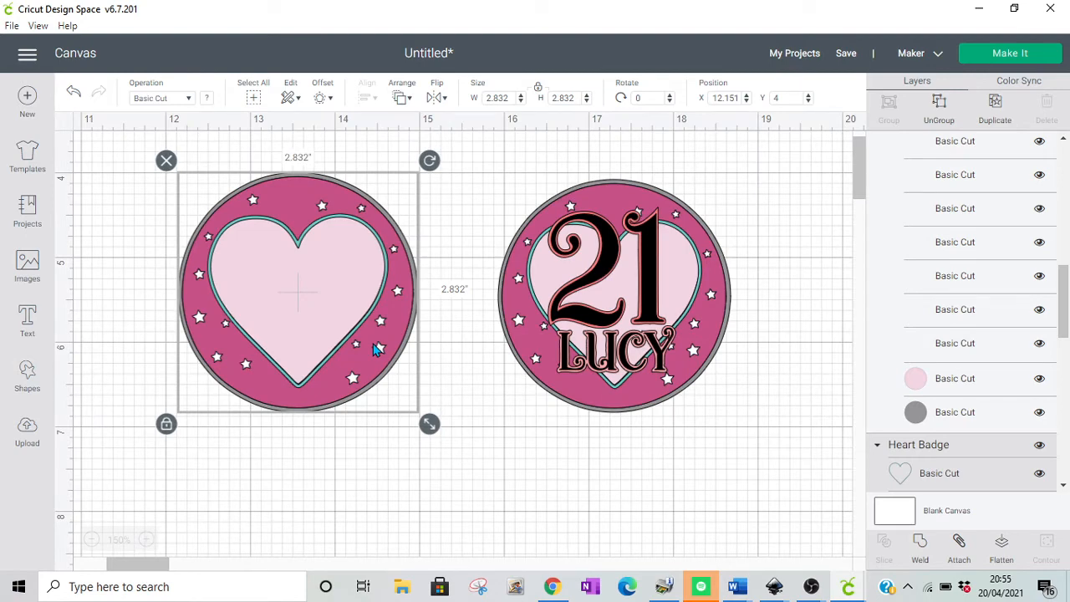
Step: Move the plain heart badge closer to the finished badge and place a Novelia text "21" below the two badges
left_click_drag(376, 350, 418, 351)
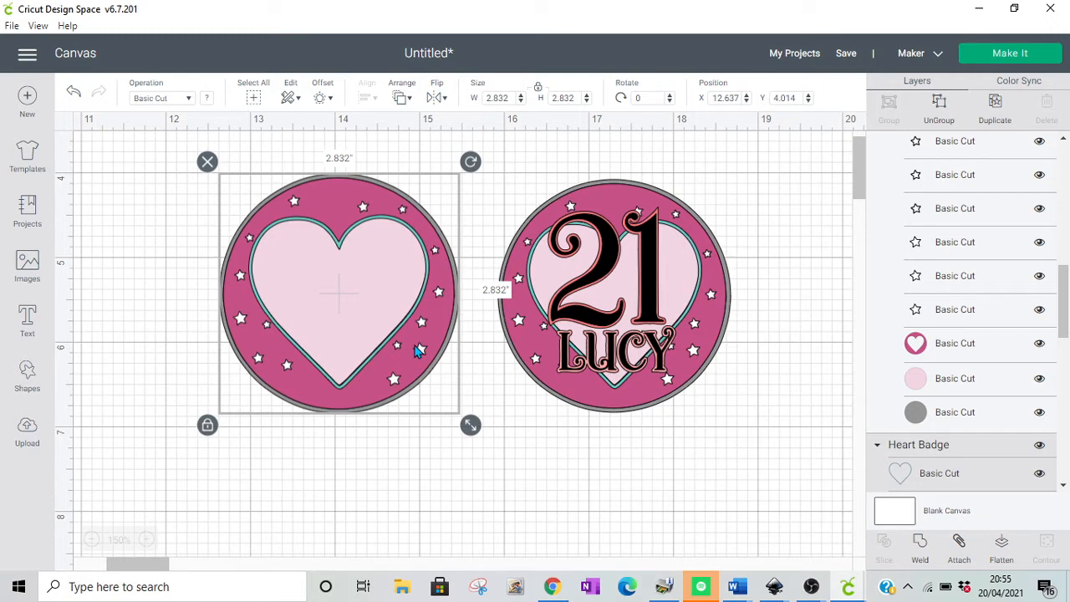
left_click(28, 316)
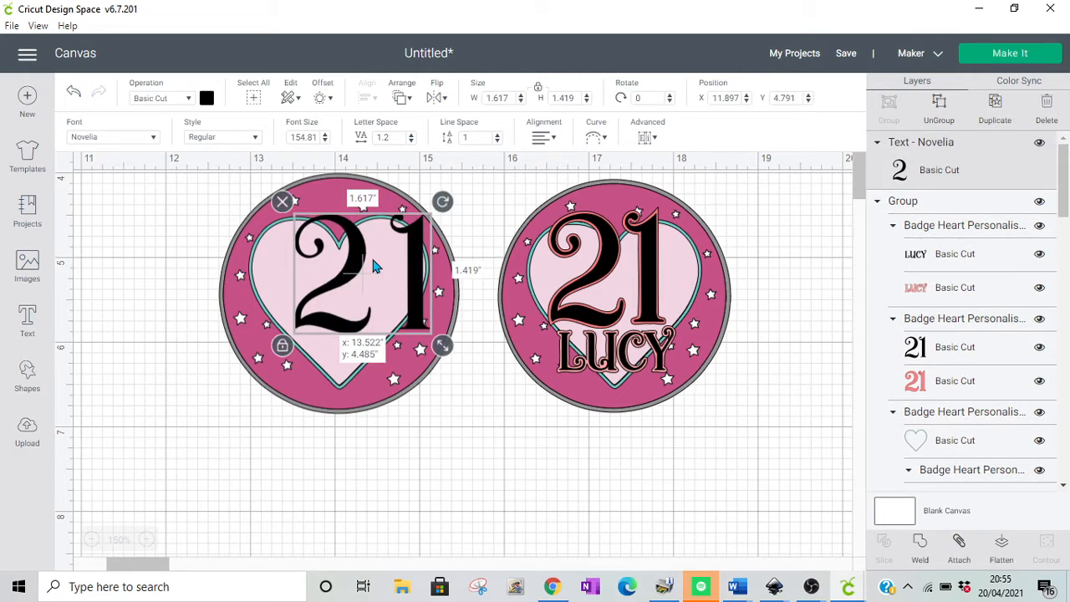
left_click_drag(374, 266, 655, 521)
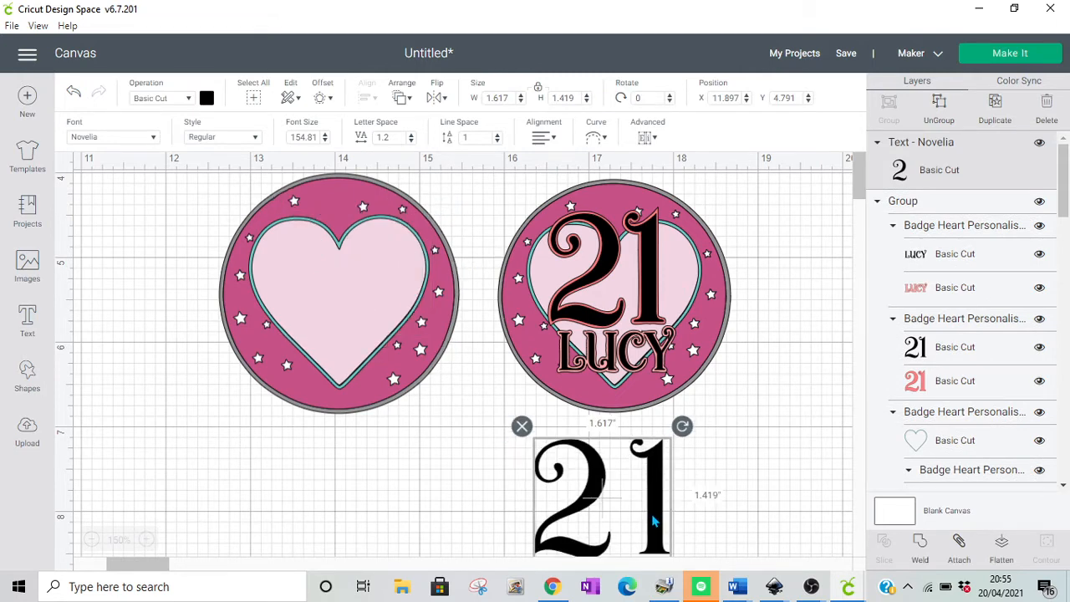
left_click_drag(654, 521, 503, 509)
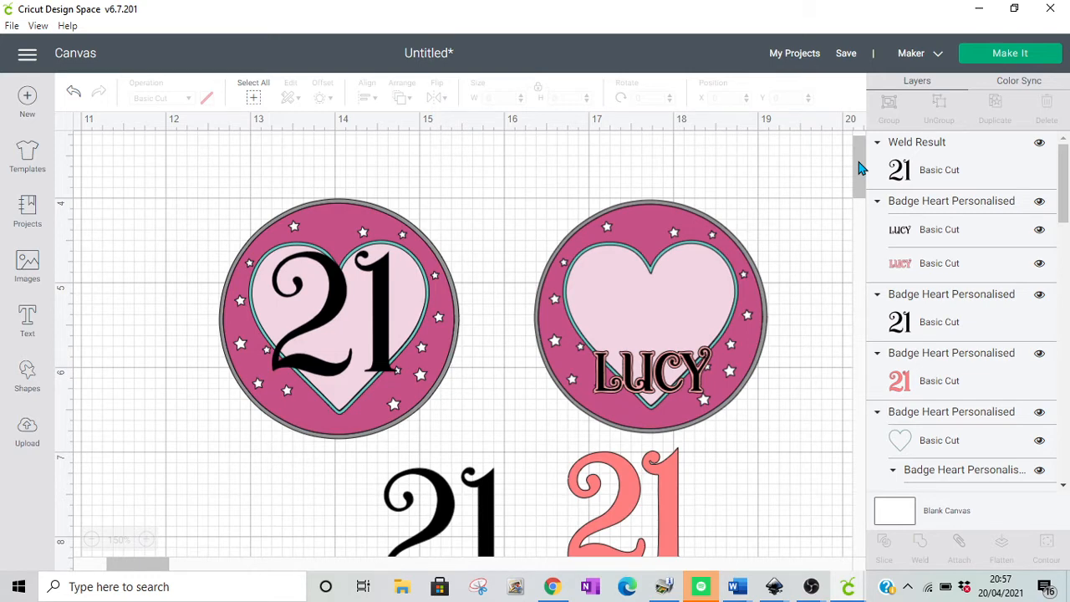
Step: Offset the black 21 on the heart badge and delete the teal welded 21-and-heart piece from the magenta circle
left_click(322, 99)
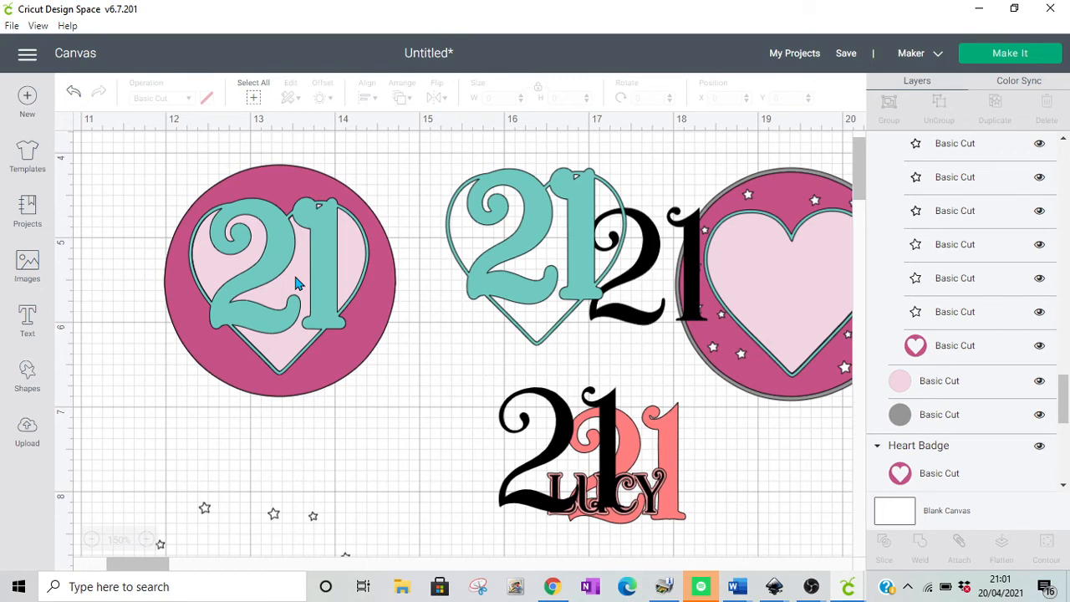
left_click(294, 282)
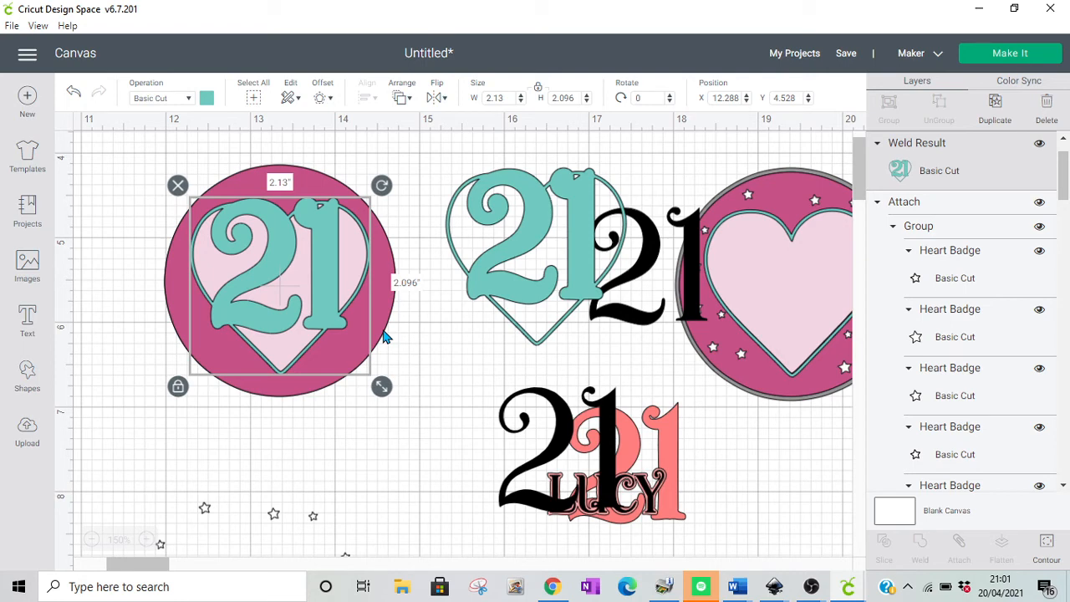
key("Delete")
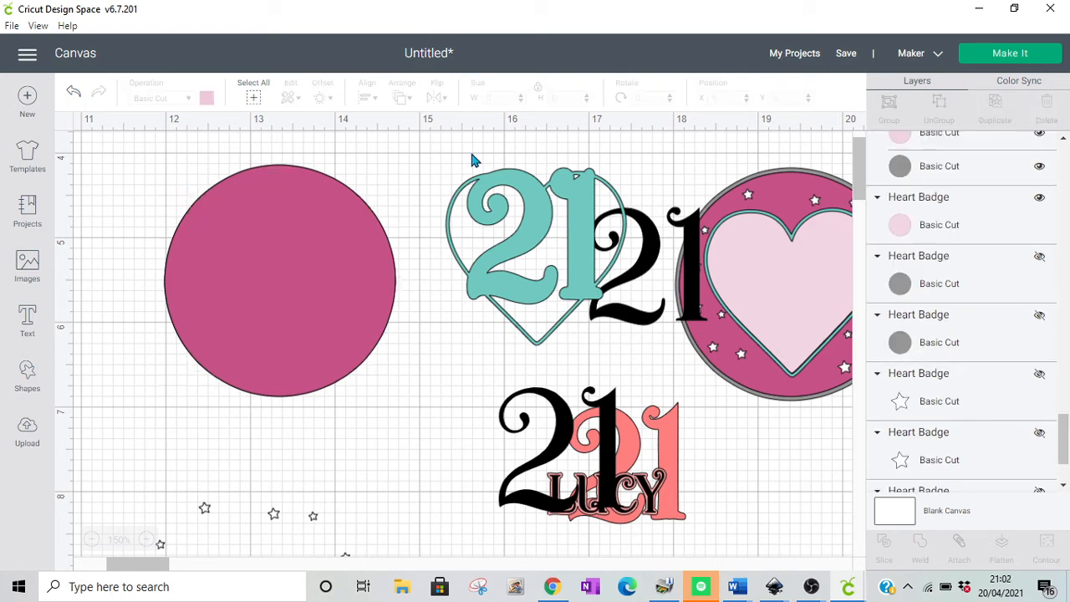